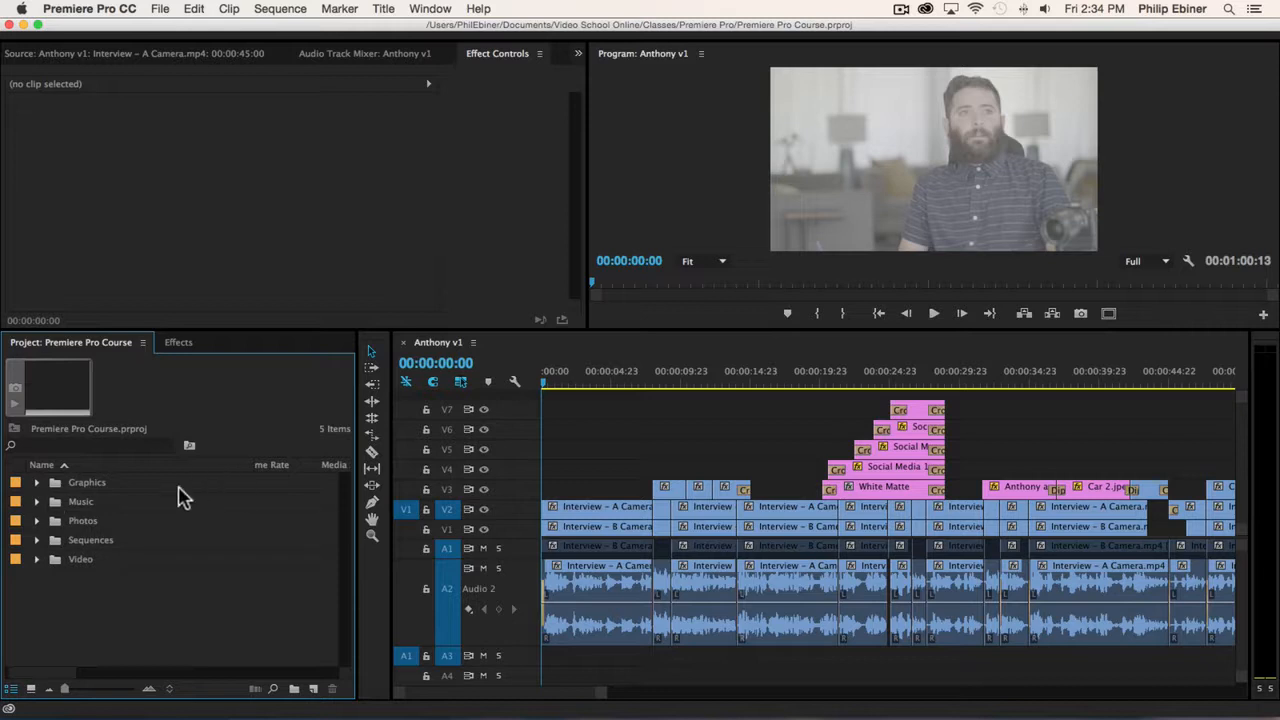
Expand the Graphics bin and create a new title named Ice Bucket at 640 x 360, 23.976fps, with square pixels.
left_click(37, 483)
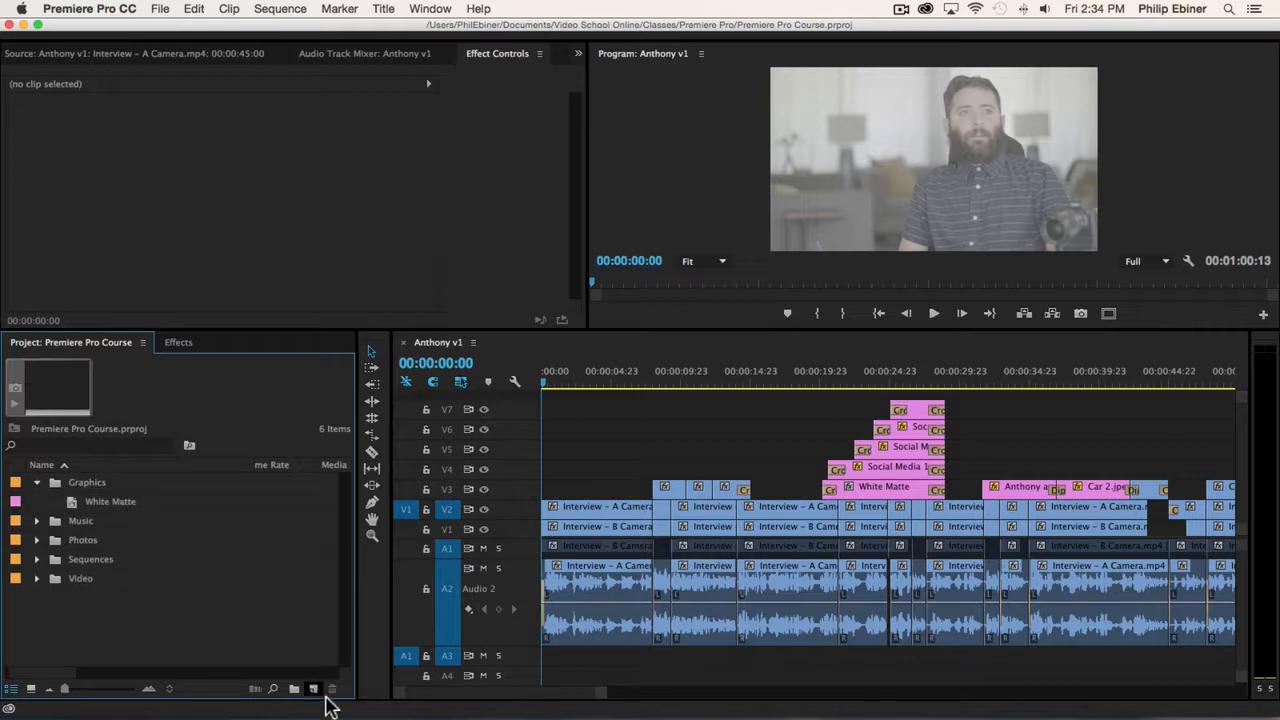
left_click(313, 690)
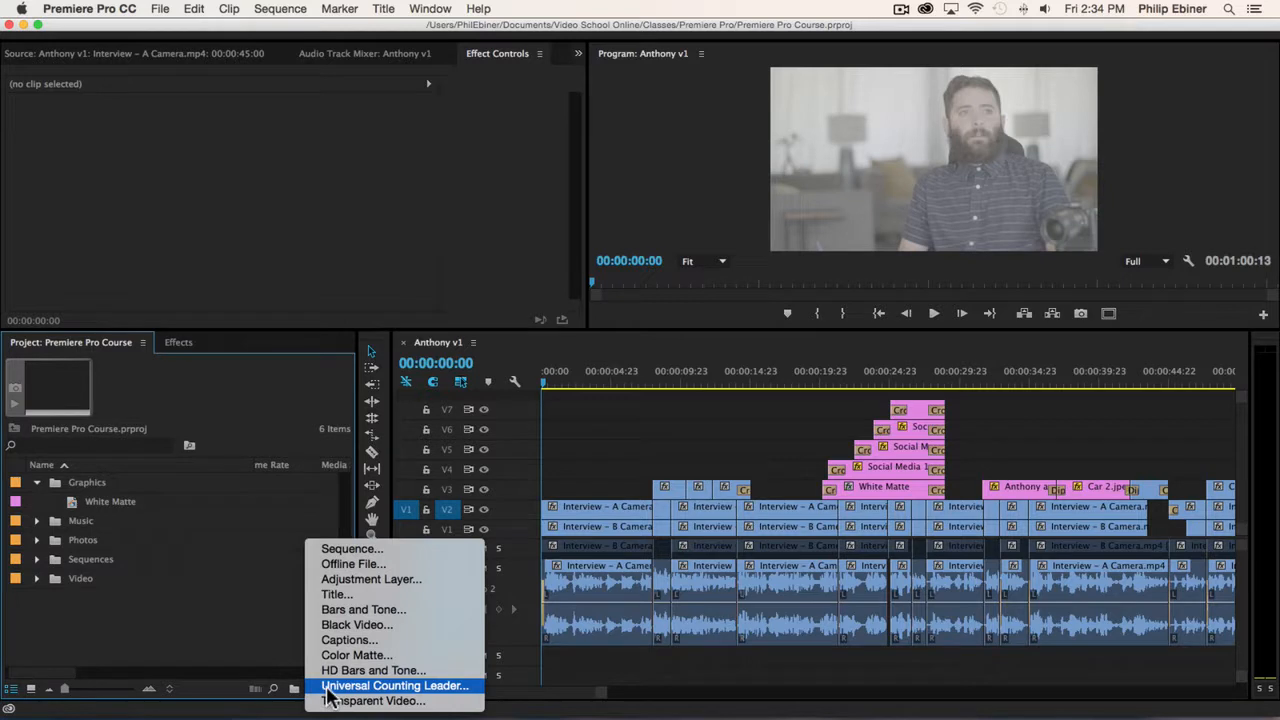
left_click(365, 598)
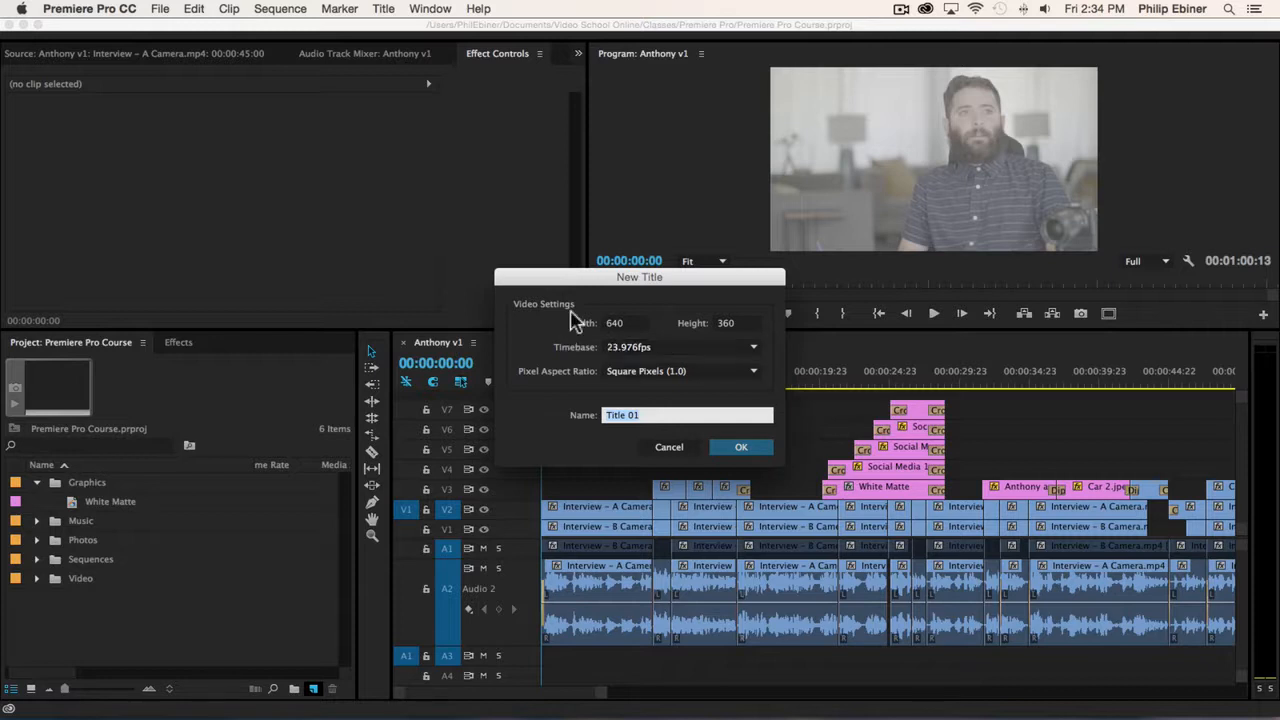
key("BackSpace")
left_click(740, 450)
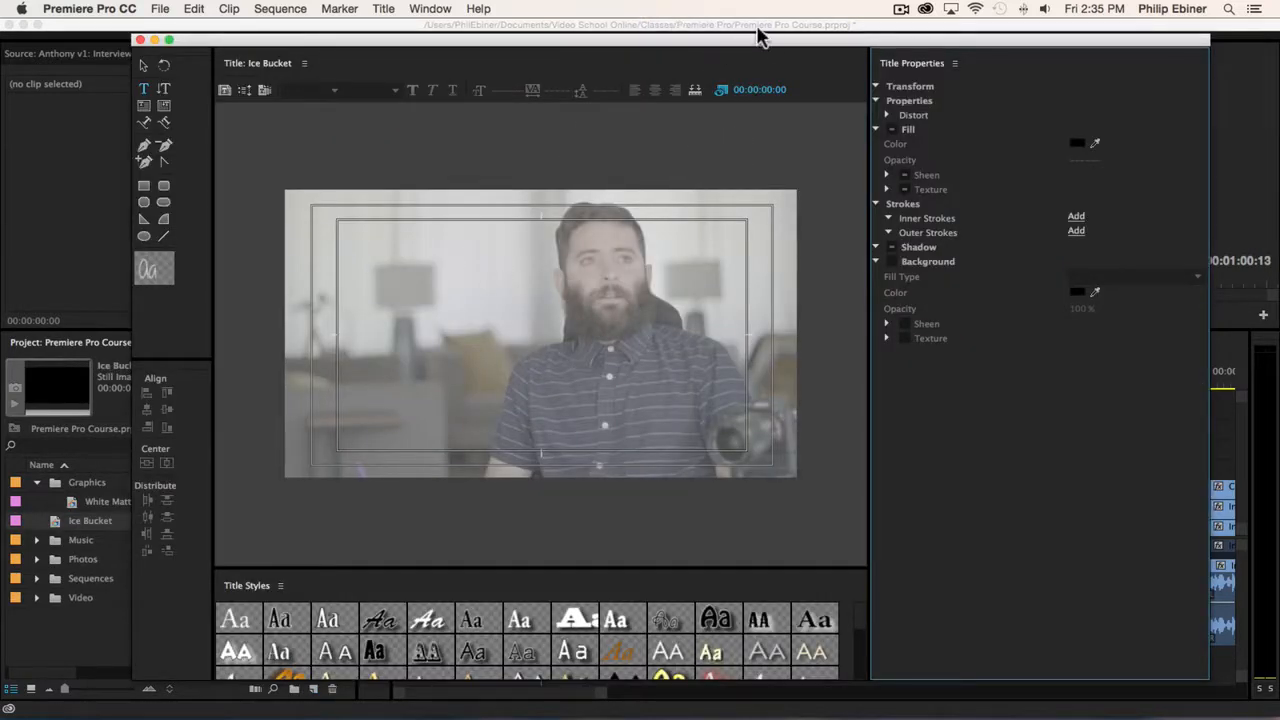
Shift the title window aside to set the sequence playhead to 00:00:08:21, and close the title window.
left_click_drag(1100, 48, 339, 62)
mouse_move(662, 380)
left_mouse_down()
mouse_move(751, 383)
mouse_move(665, 386)
left_mouse_up()
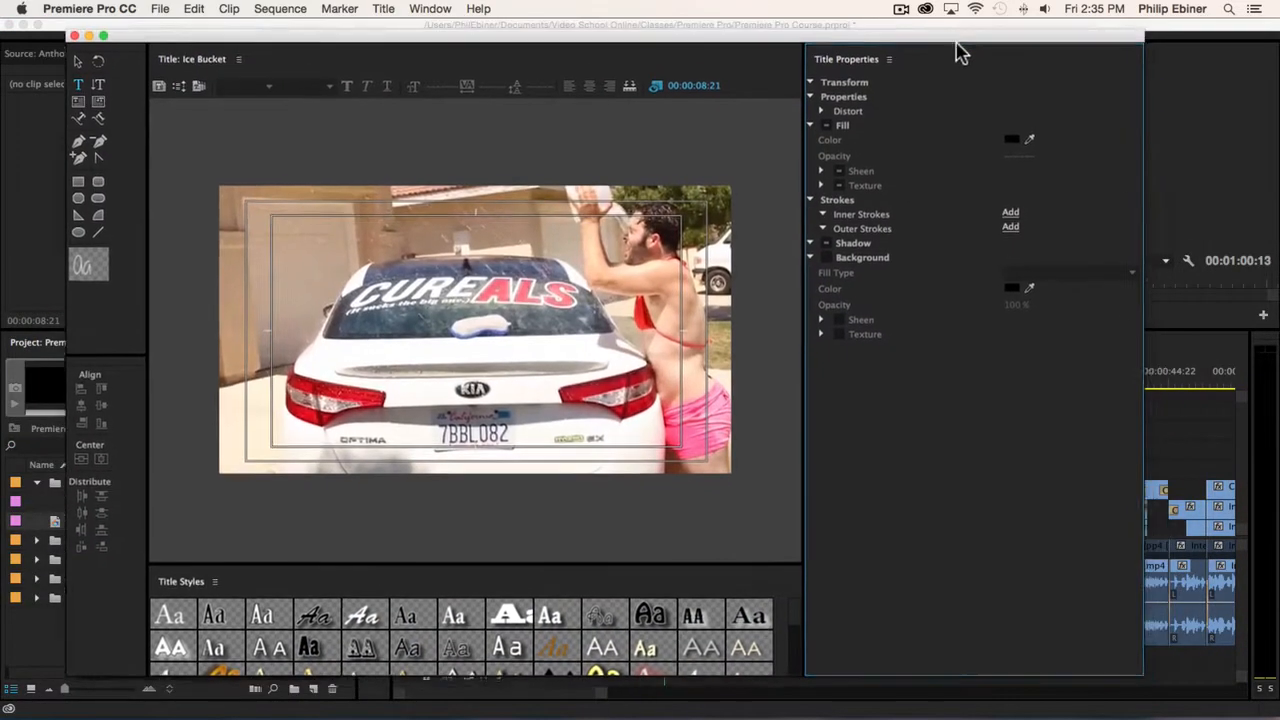
left_click_drag(957, 52, 990, 50)
left_click_drag(857, 48, 870, 48)
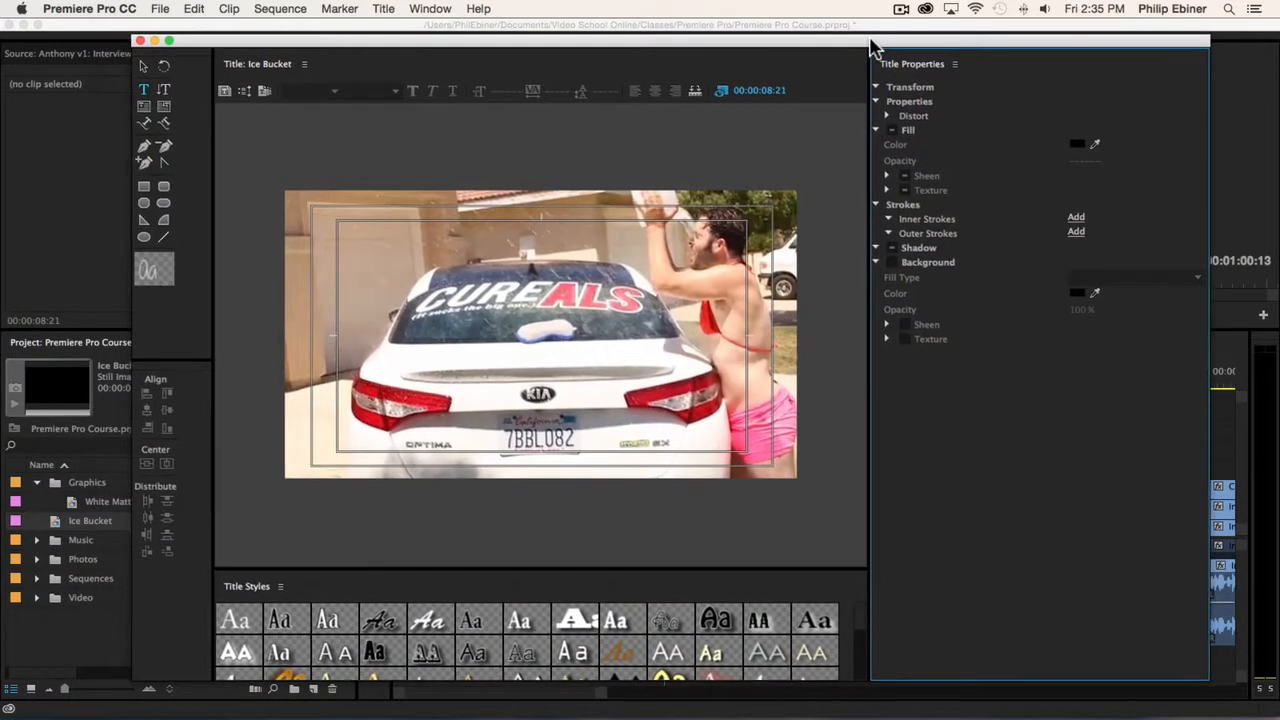
left_click(140, 41)
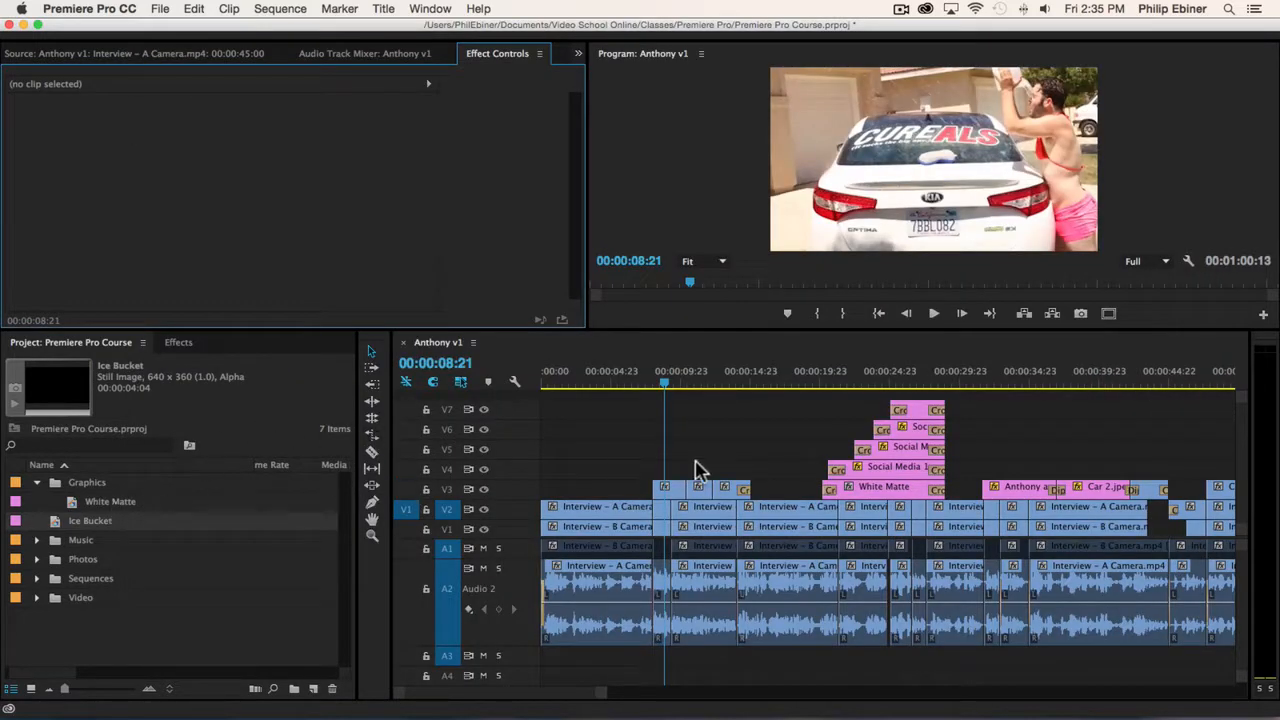
Move the Ice Bucket title into the Graphics bin and file it in a new Titles bin created there.
left_click_drag(50, 522, 95, 497)
left_click(86, 484)
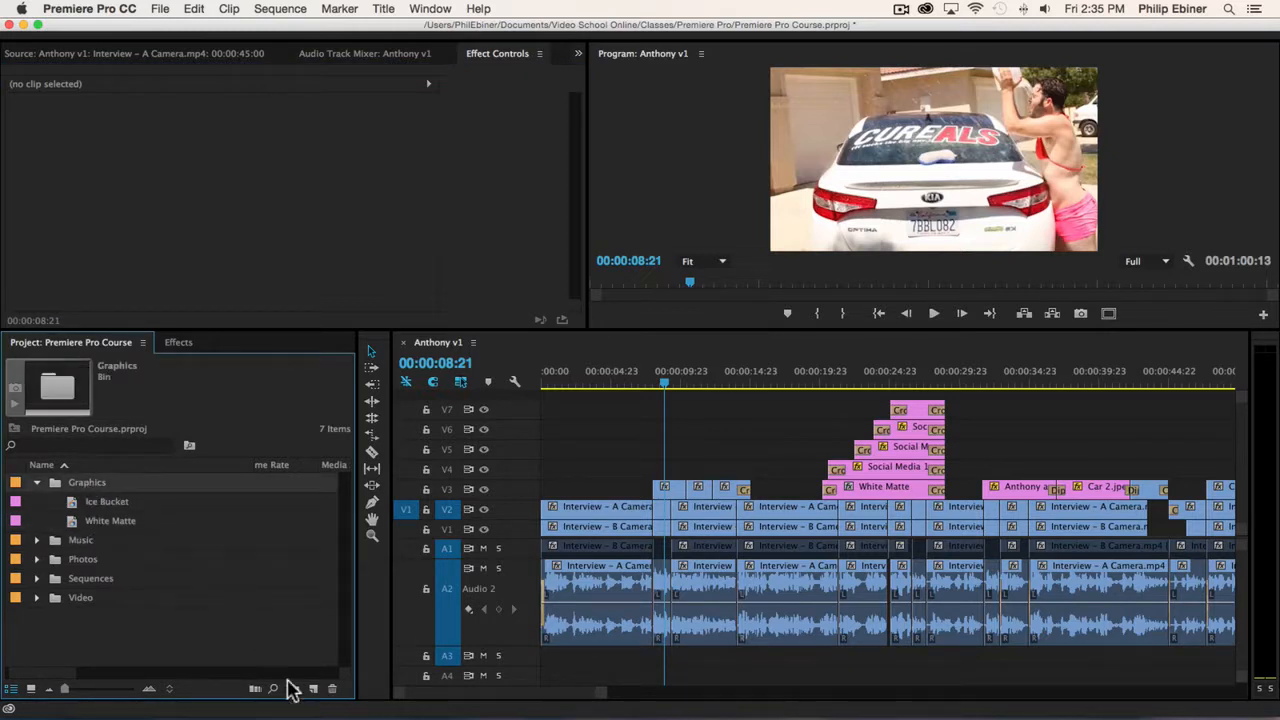
left_click(293, 688)
type("Title")
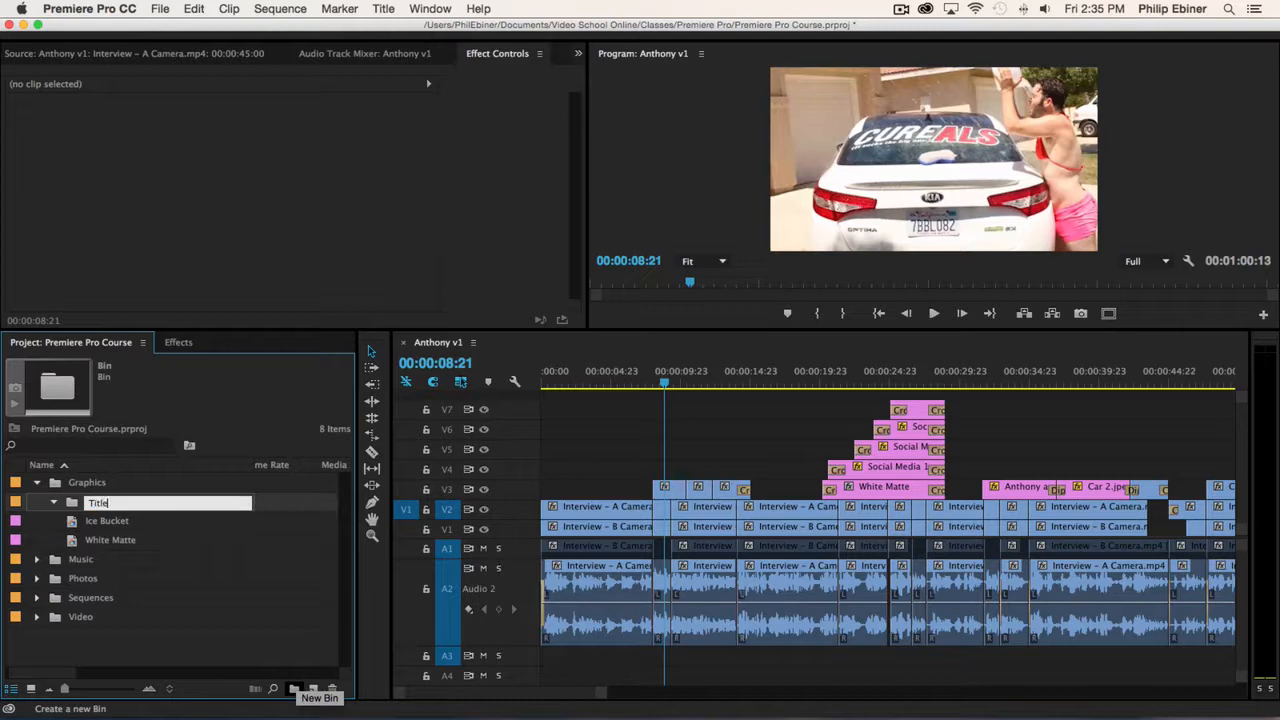
type("s")
key("Tab")
left_click_drag(70, 533, 88, 505)
Reopen the Ice Bucket title and add a text line with the featured person's first name in possessive form, followed by "Ice Bucket Challenge Video".
double_click(128, 524)
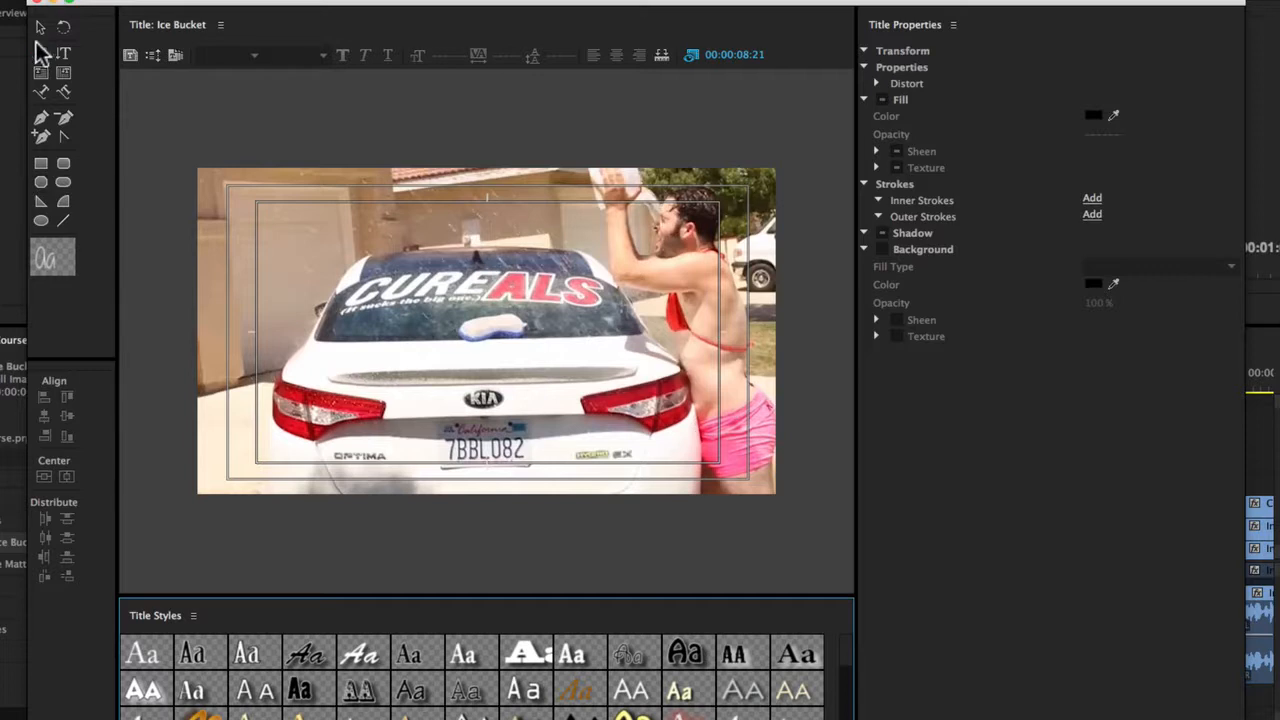
left_click(41, 30)
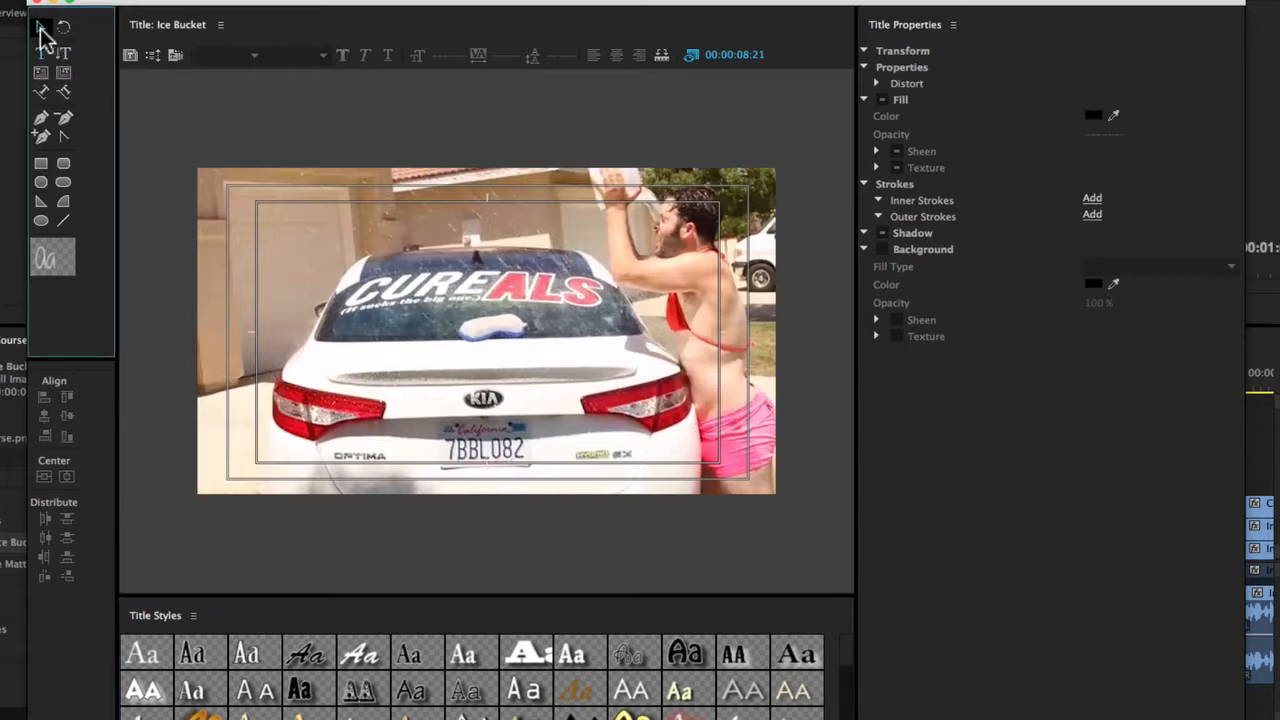
left_click(43, 54)
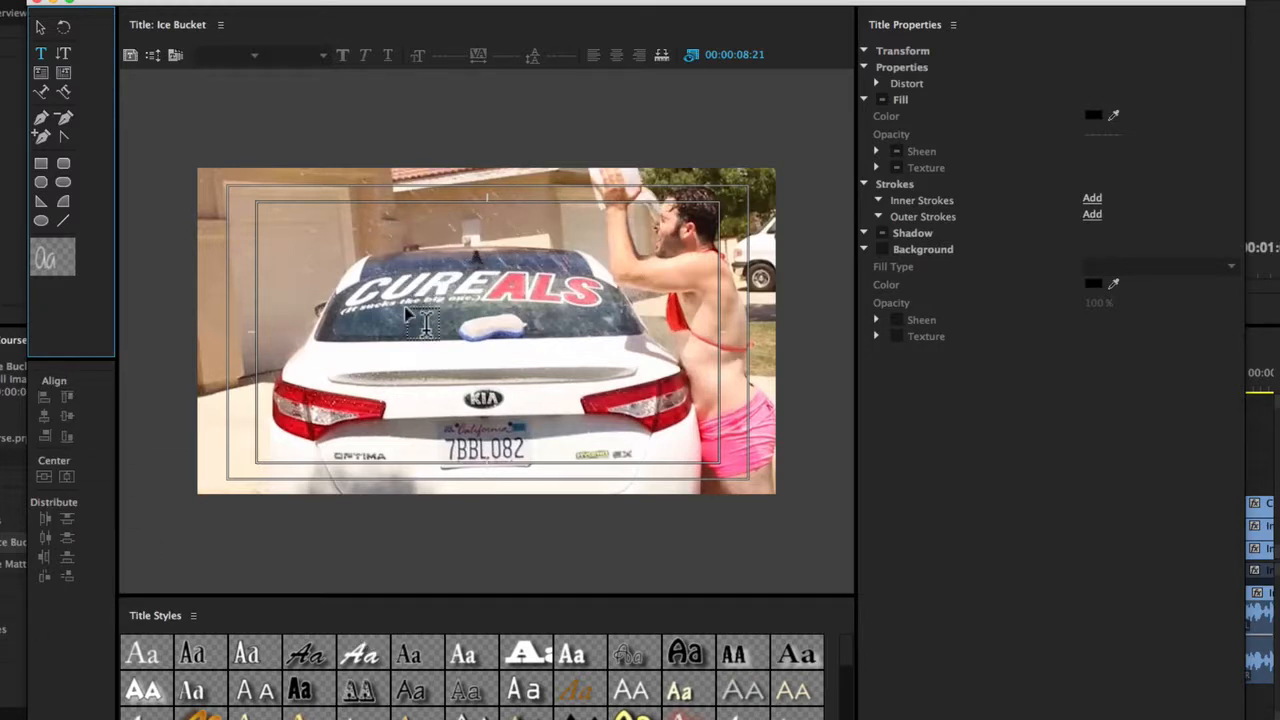
left_click(422, 370)
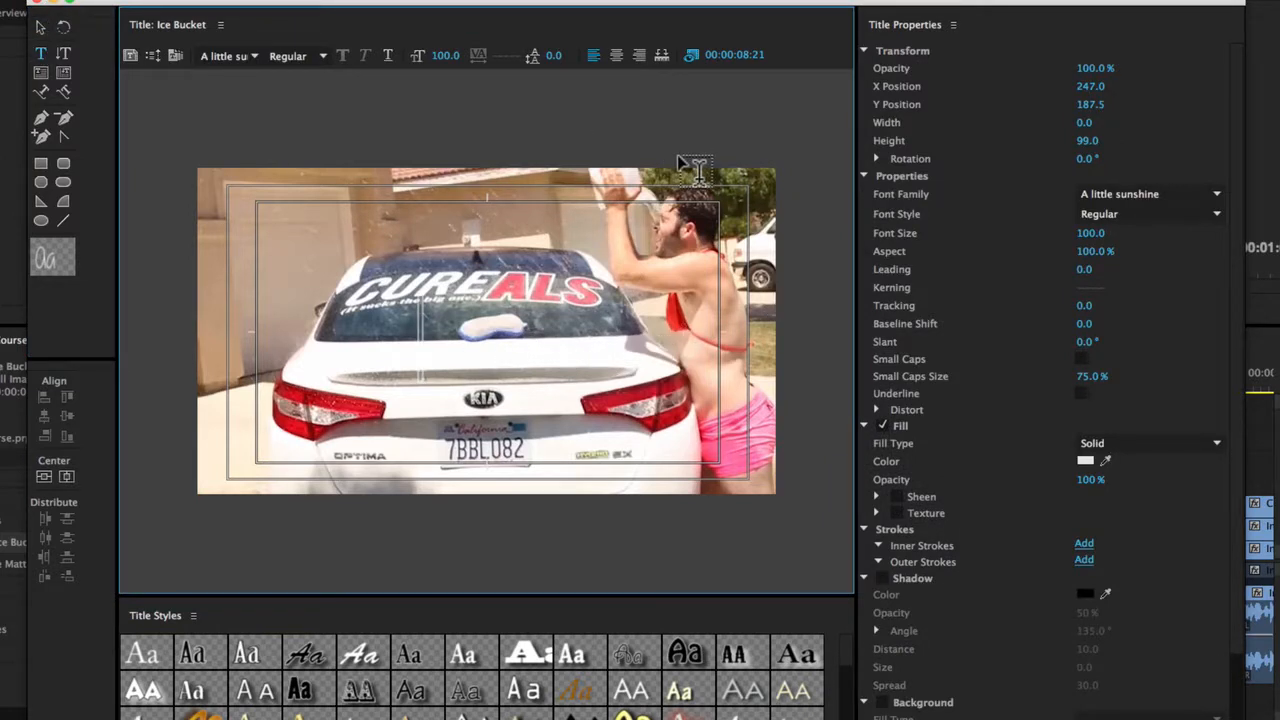
type("Anthony's")
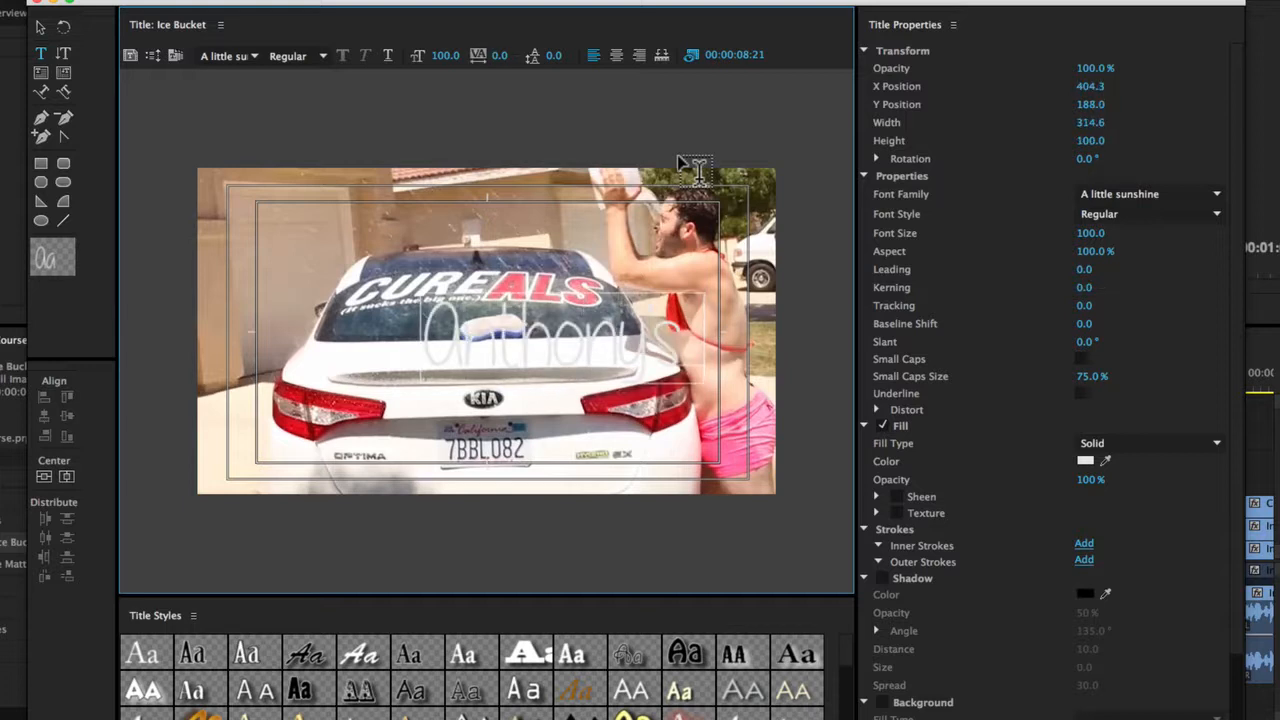
type(" Ice Bu")
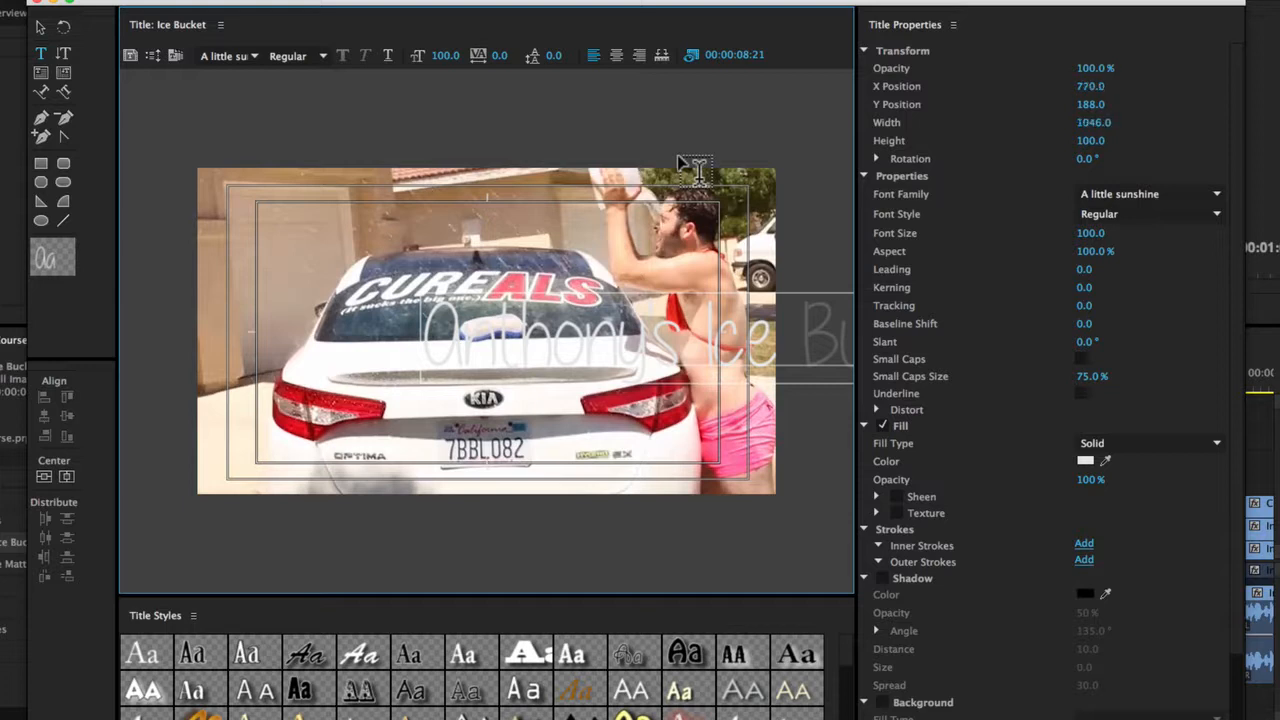
Reduce the title text's font size to 48 and move the line onto the car's trunk within the frame.
left_click(40, 33)
left_click_drag(840, 310, 339, 325)
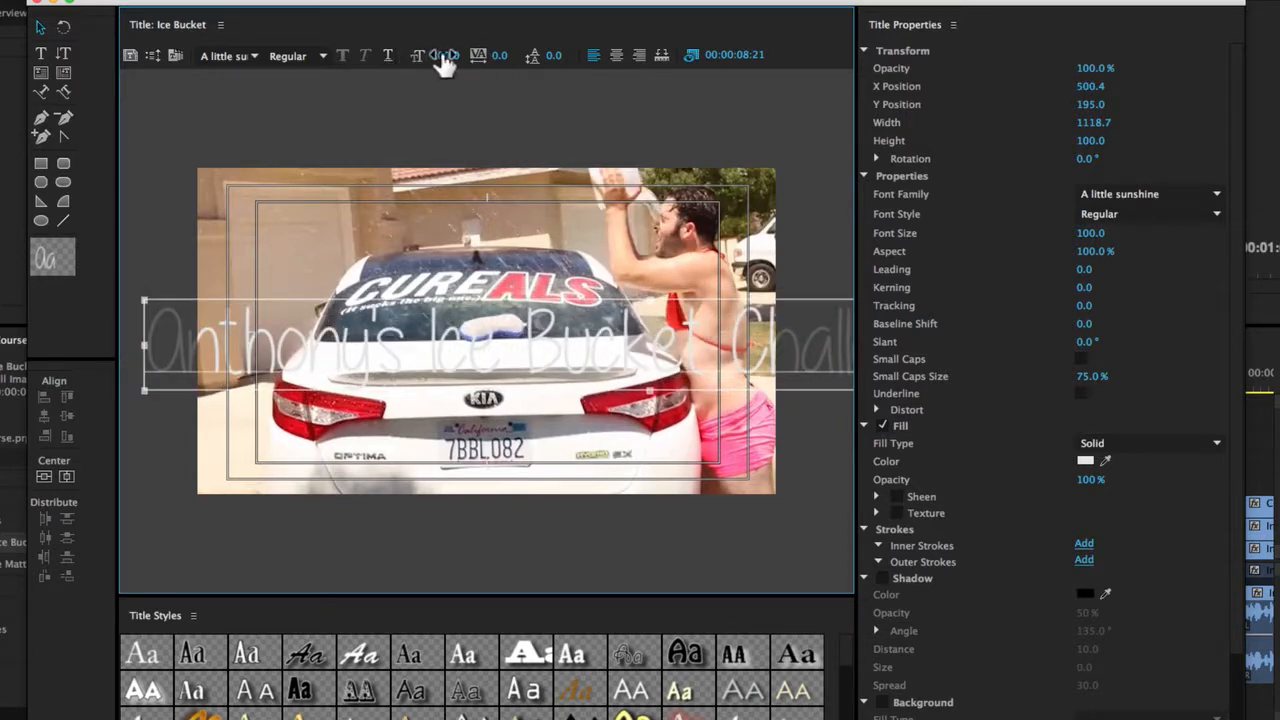
left_click_drag(445, 55, 393, 55)
left_click_drag(372, 318, 456, 394)
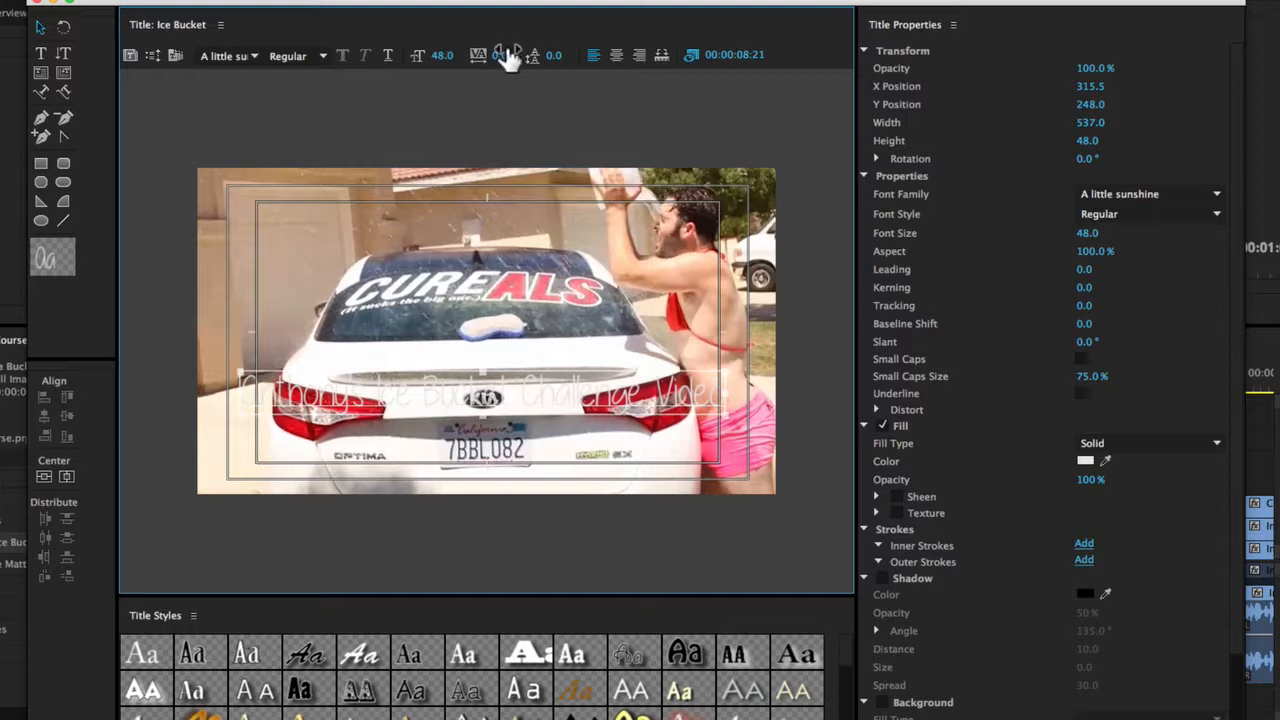
left_click_drag(536, 412, 557, 379)
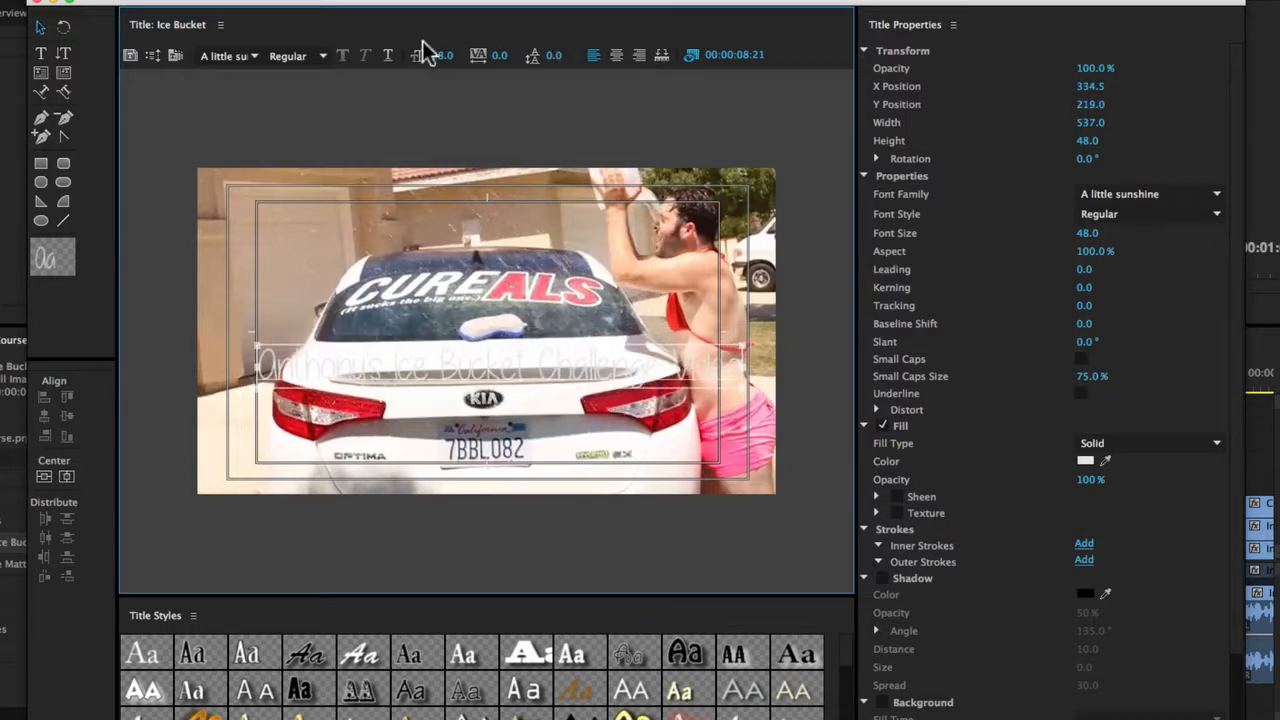
Change the title text's font to Arial Black and keep the text object selected.
left_click(257, 58)
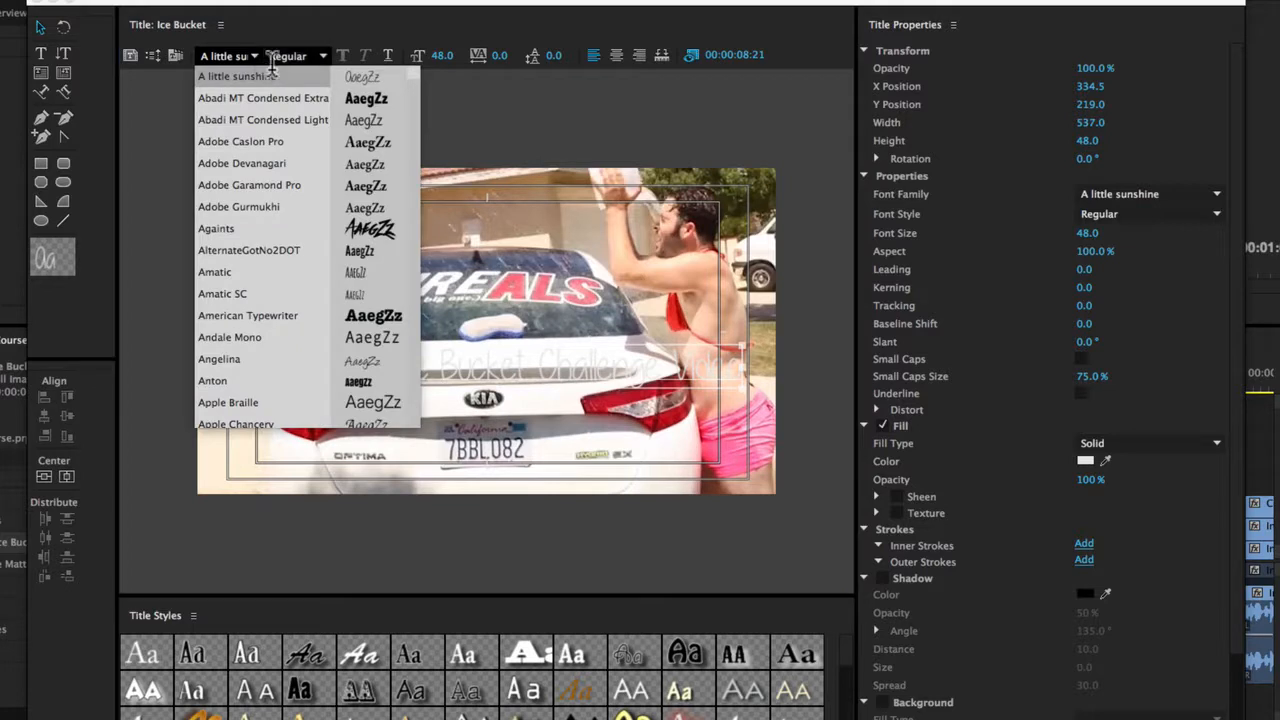
scroll(270, 343, "down", 3)
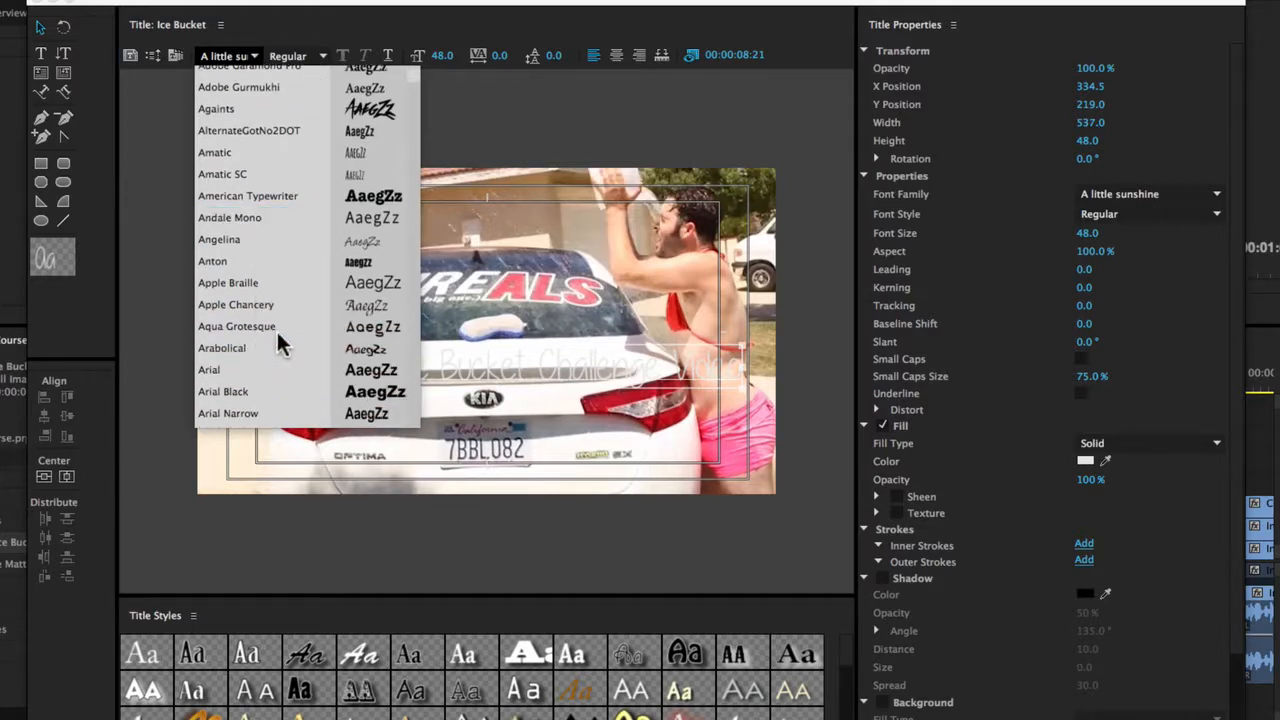
left_click(250, 391)
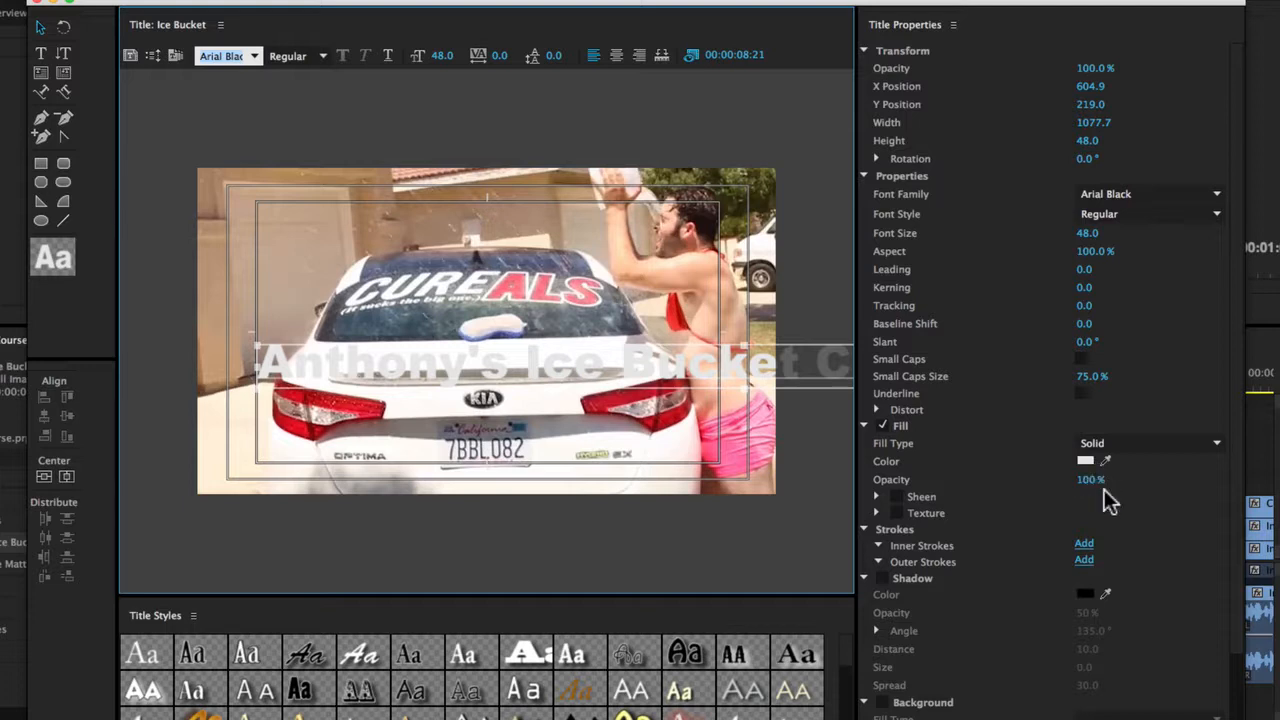
left_click(1133, 215)
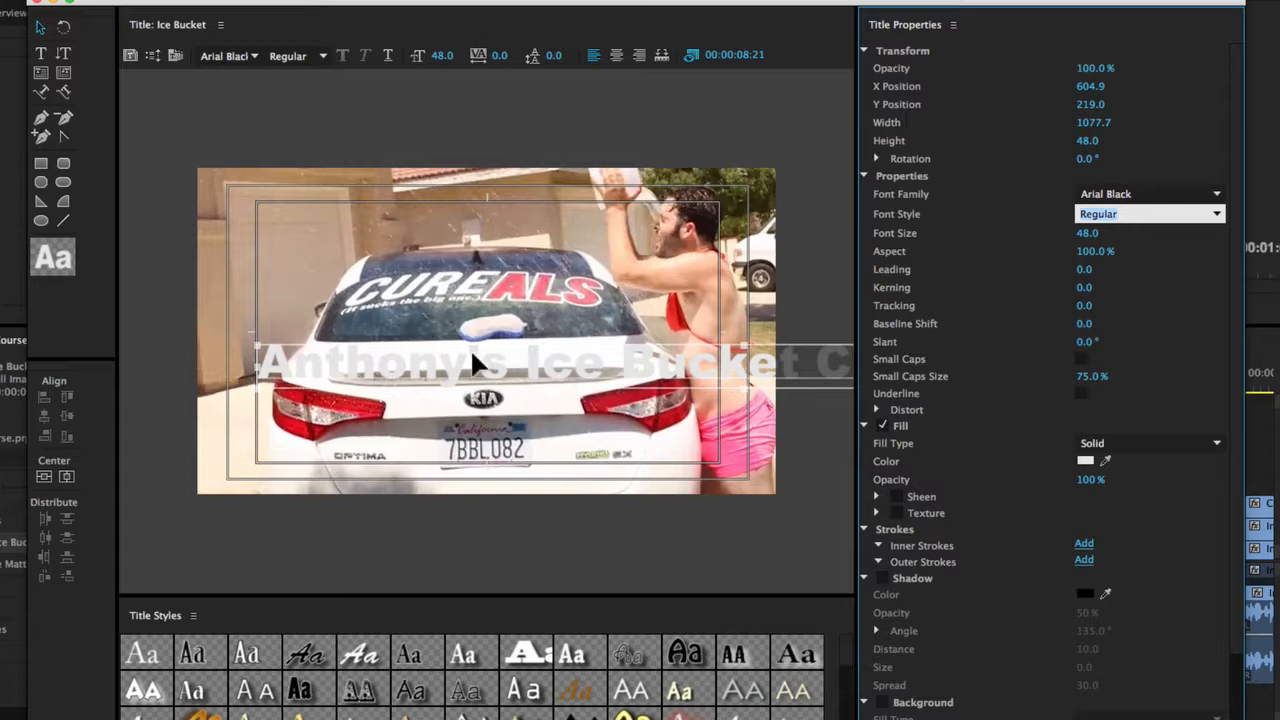
left_click(409, 370)
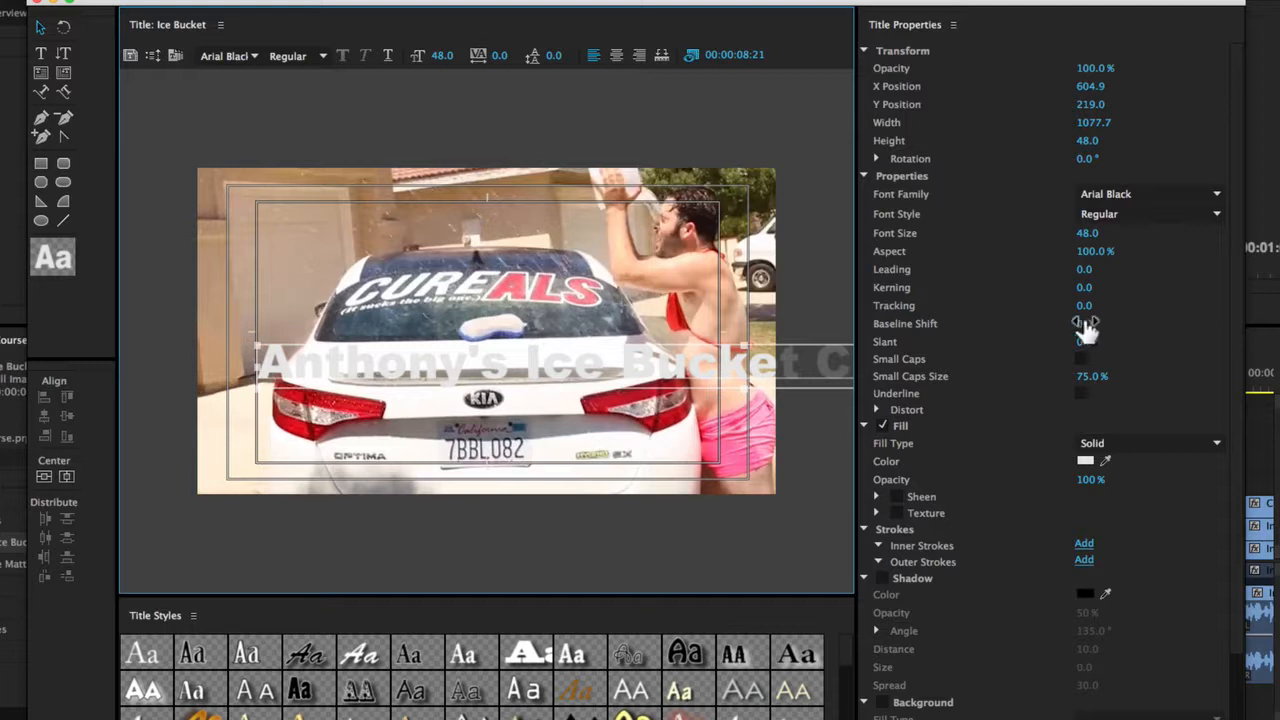
Set the title text's font size to 16 and move it down to the car's license plate area.
left_click_drag(580, 368, 518, 360)
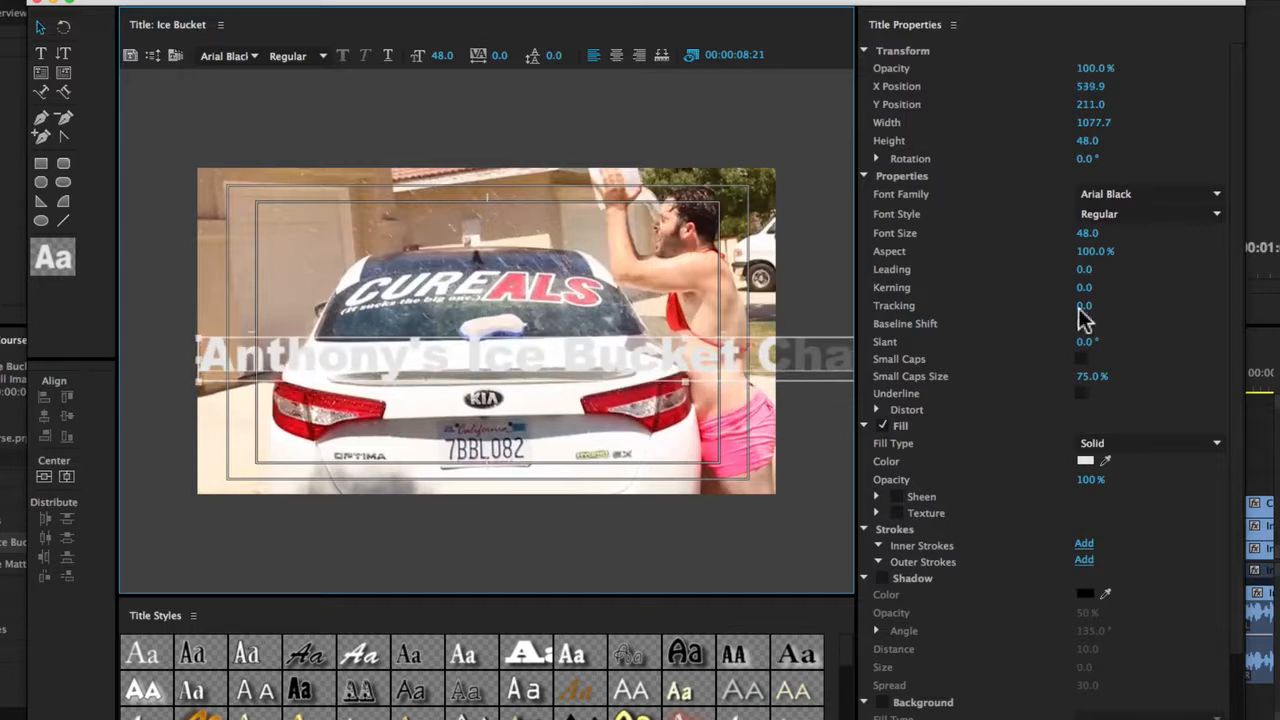
left_click_drag(1090, 238, 1058, 238)
left_click_drag(492, 339, 553, 414)
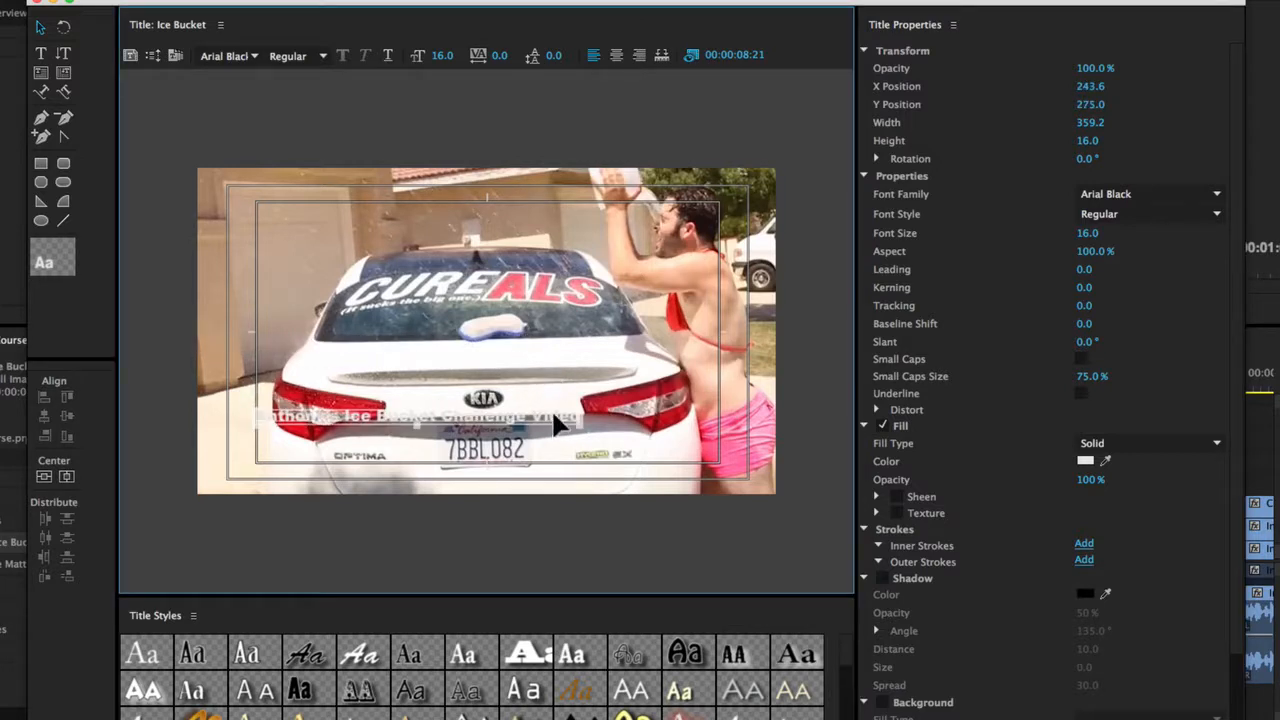
Set the title text's fill color to black and move the line to the lower-left corner of the video frame.
left_click(1077, 457)
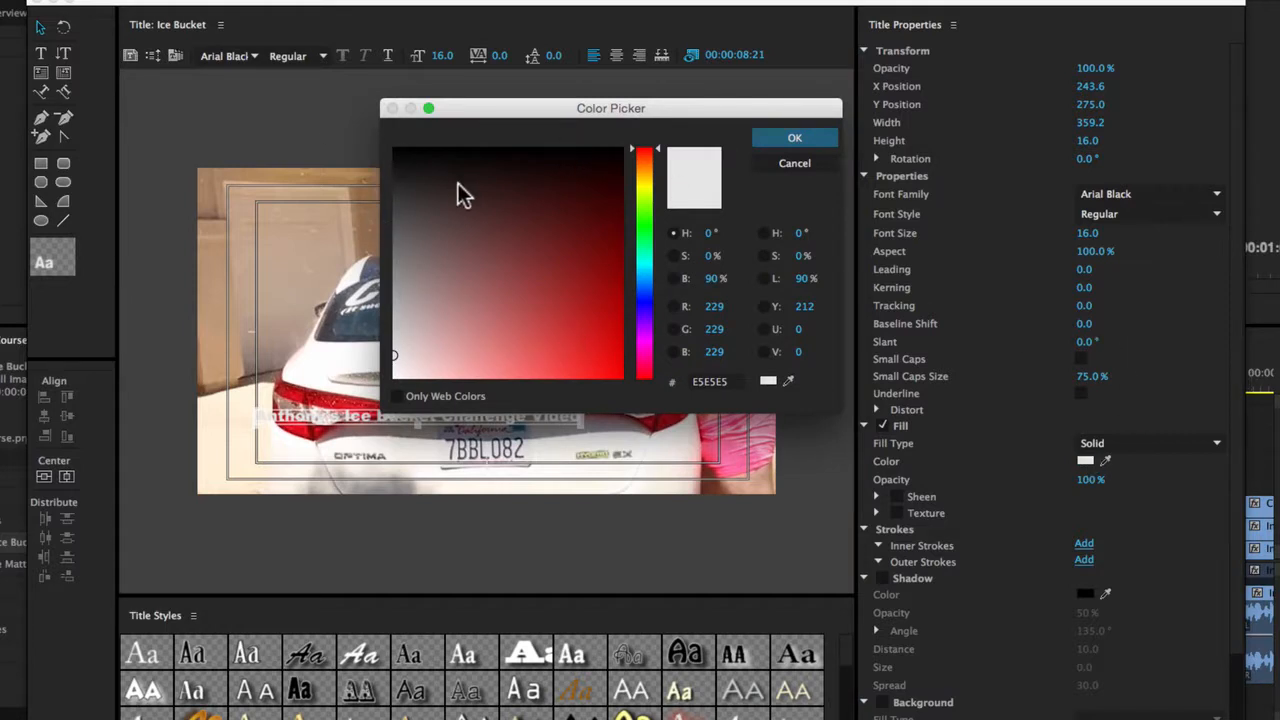
left_click_drag(460, 190, 323, 108)
left_click(792, 137)
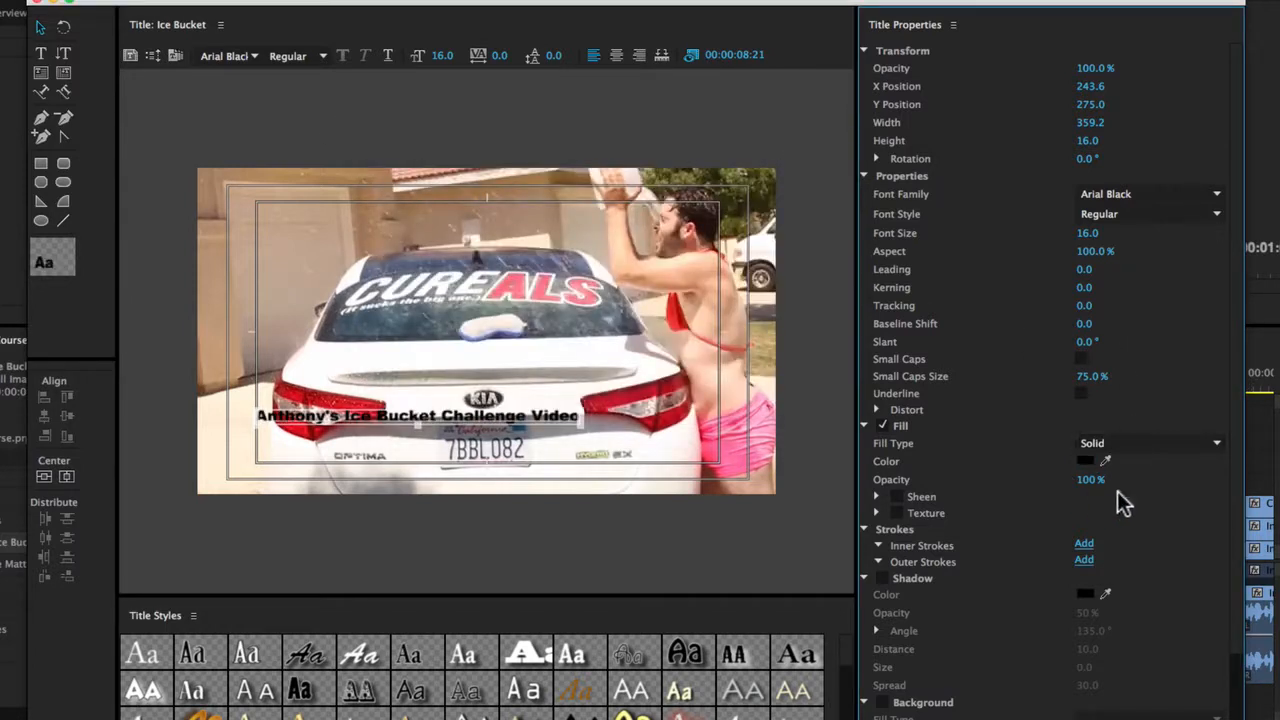
left_click_drag(551, 415, 507, 453)
left_click_drag(1235, 472, 1223, 487)
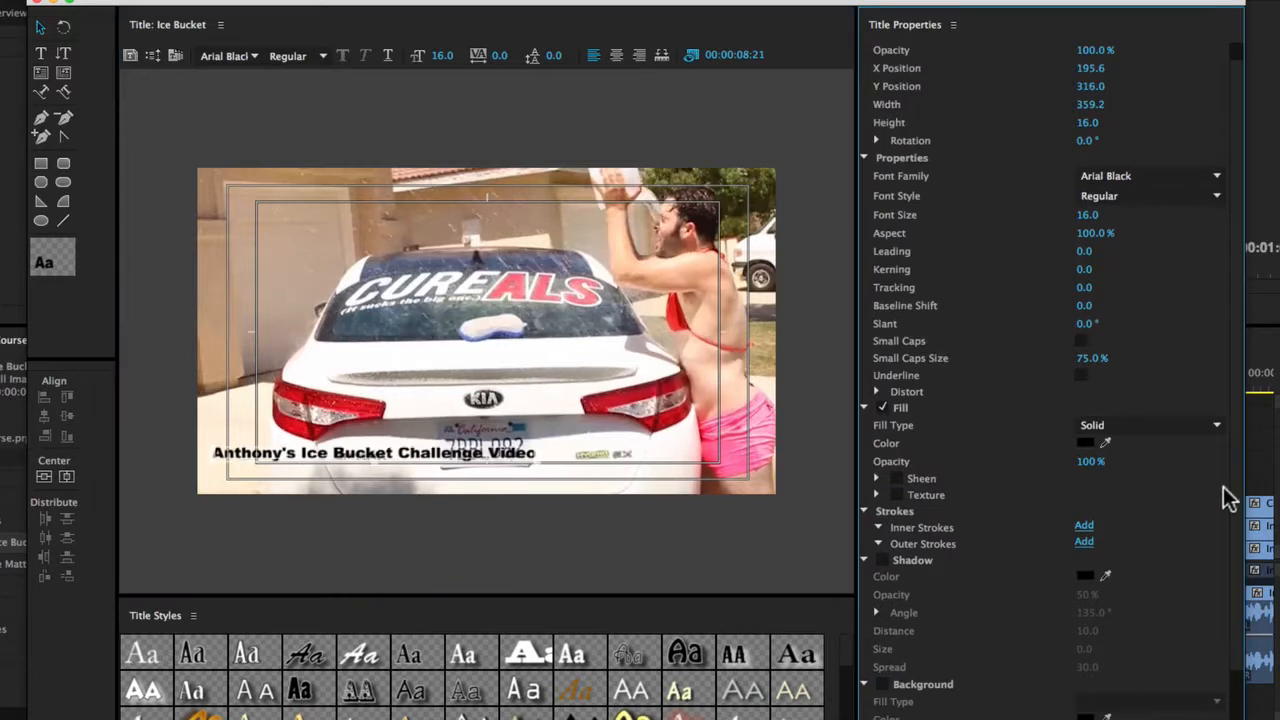
mouse_move(1087, 461)
left_mouse_down()
mouse_move(1022, 461)
mouse_move(1090, 461)
left_mouse_up()
Add an outer stroke to the title text and make its color bright red.
left_click(1084, 542)
scroll(1174, 512, "down", 2)
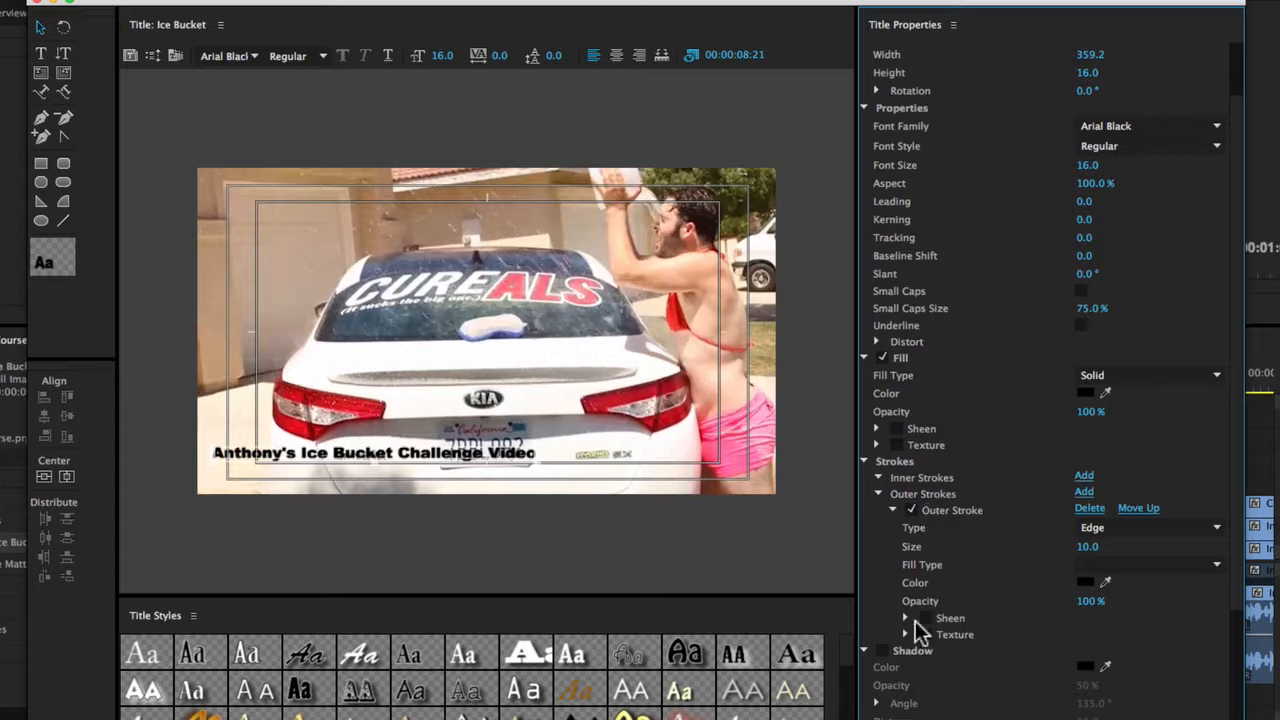
left_click(1085, 584)
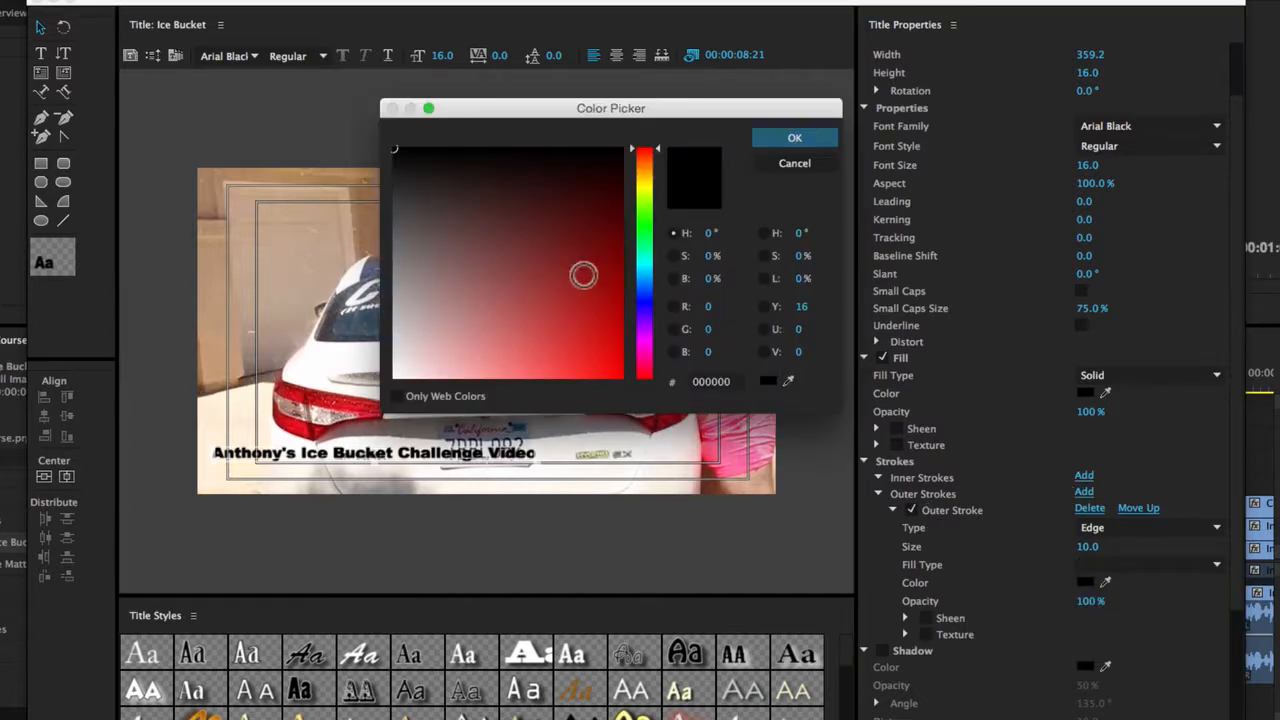
left_click_drag(564, 288, 283, 413)
left_click_drag(589, 311, 626, 376)
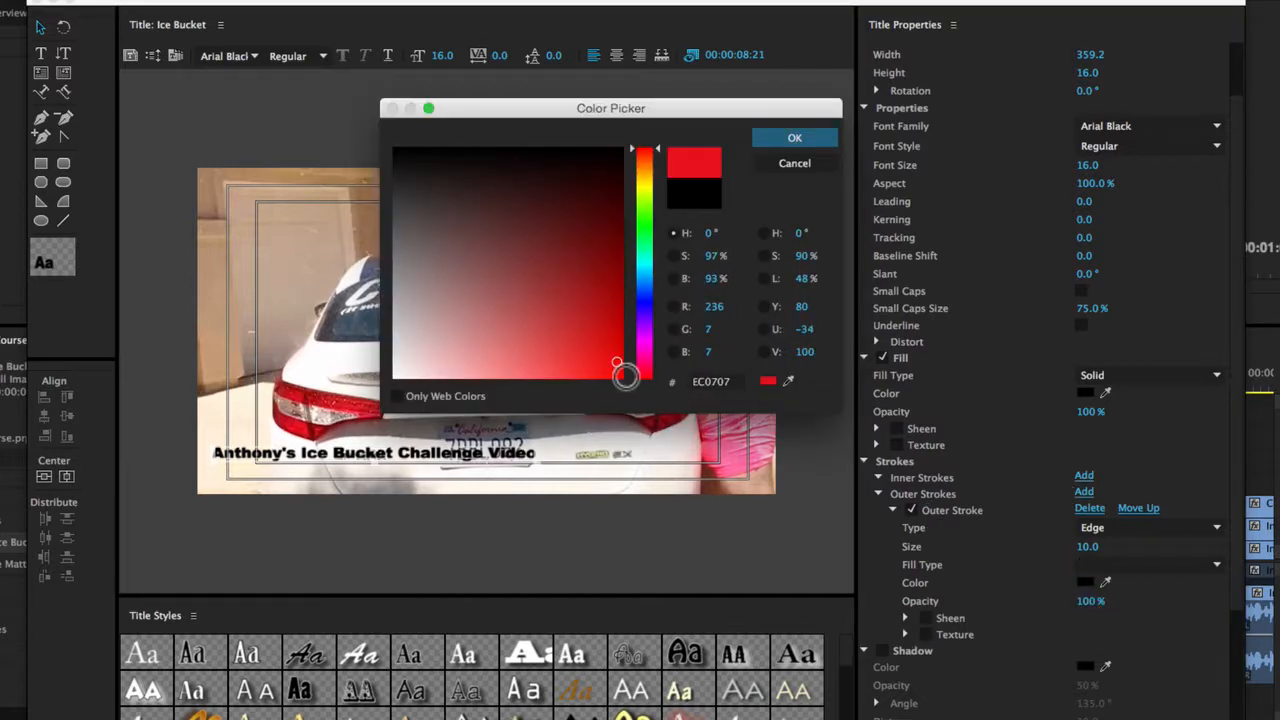
left_click(795, 137)
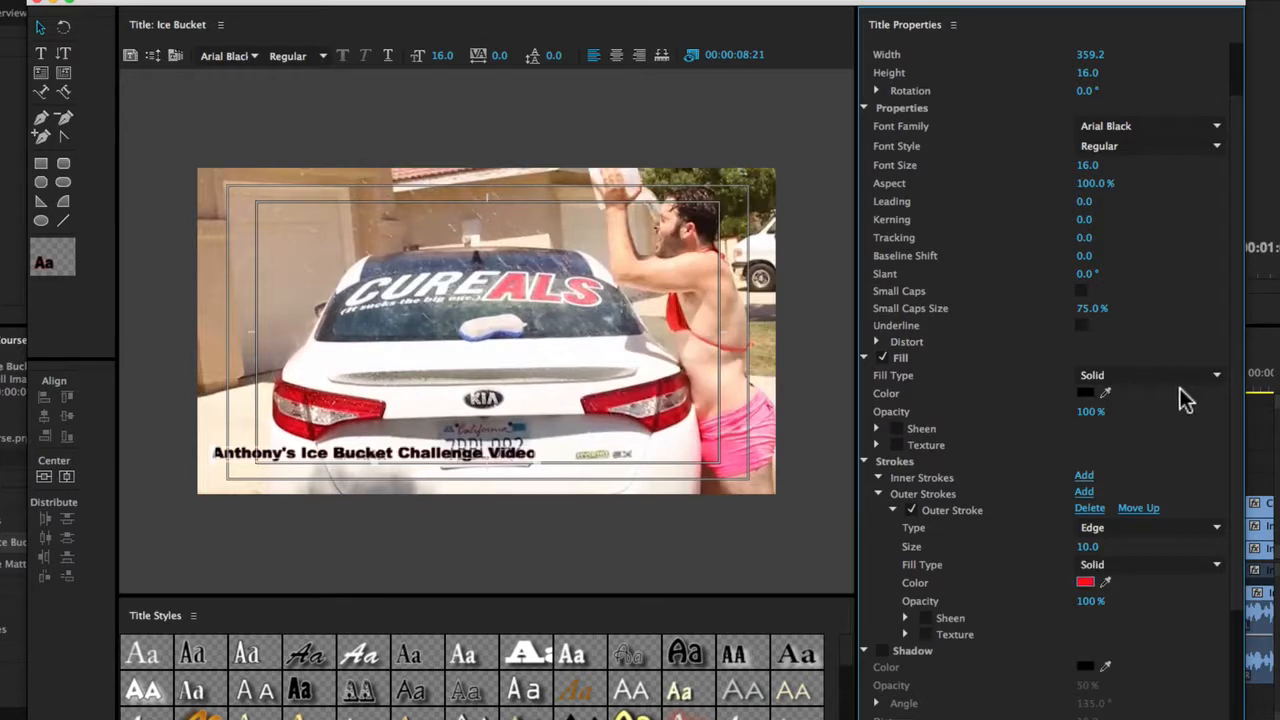
Try a size of 44 for the title text's outer stroke, view its stroke types, and delete the outer stroke.
left_click_drag(1087, 547, 1117, 547)
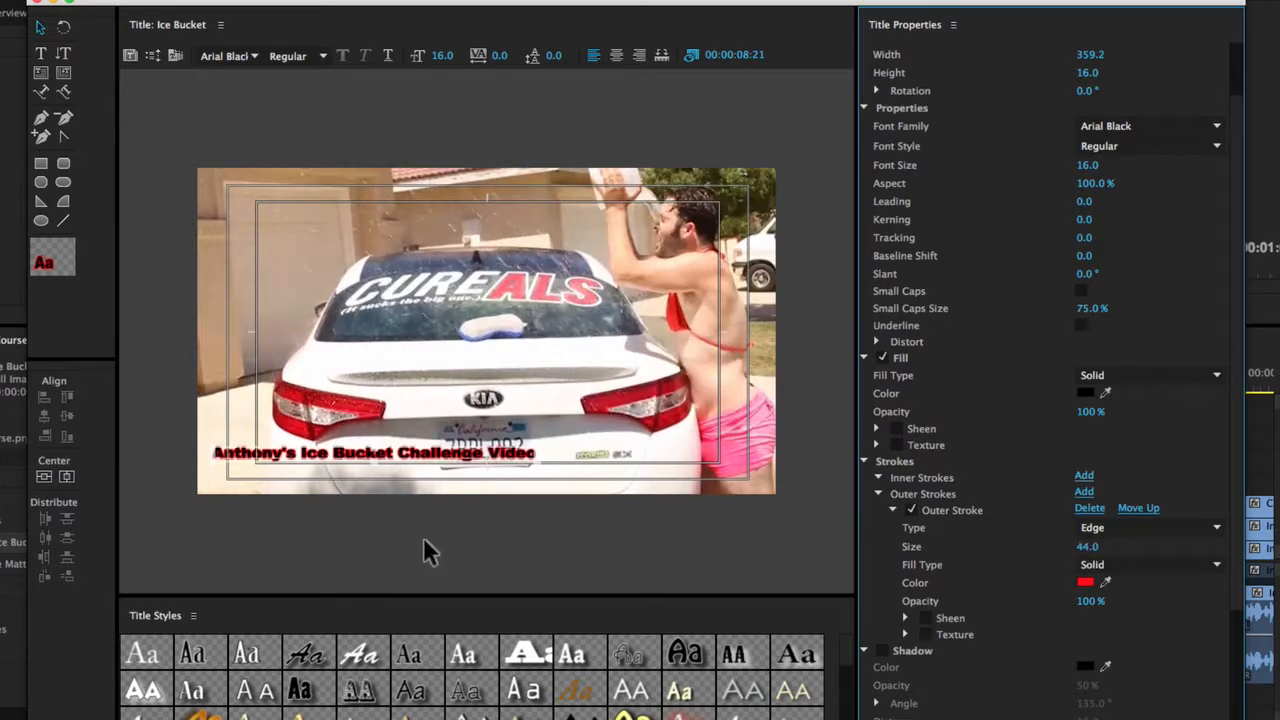
scroll(1043, 566, "down", 1)
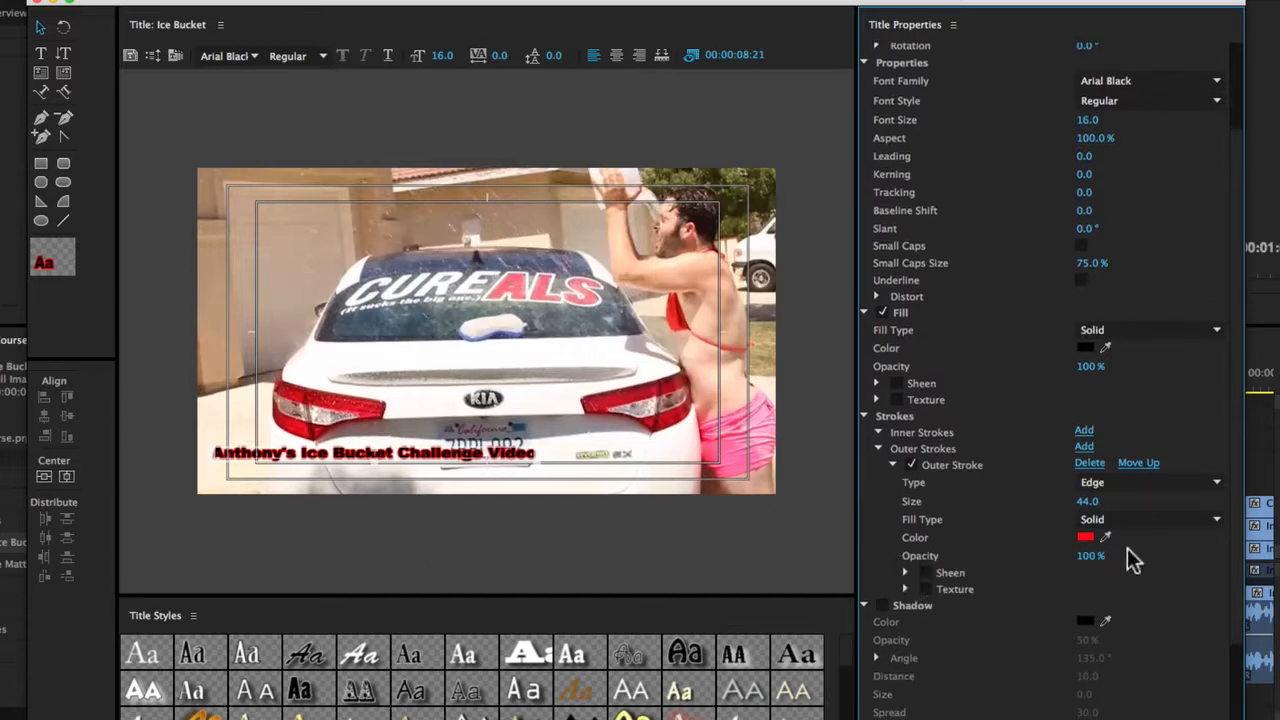
left_click(1100, 486)
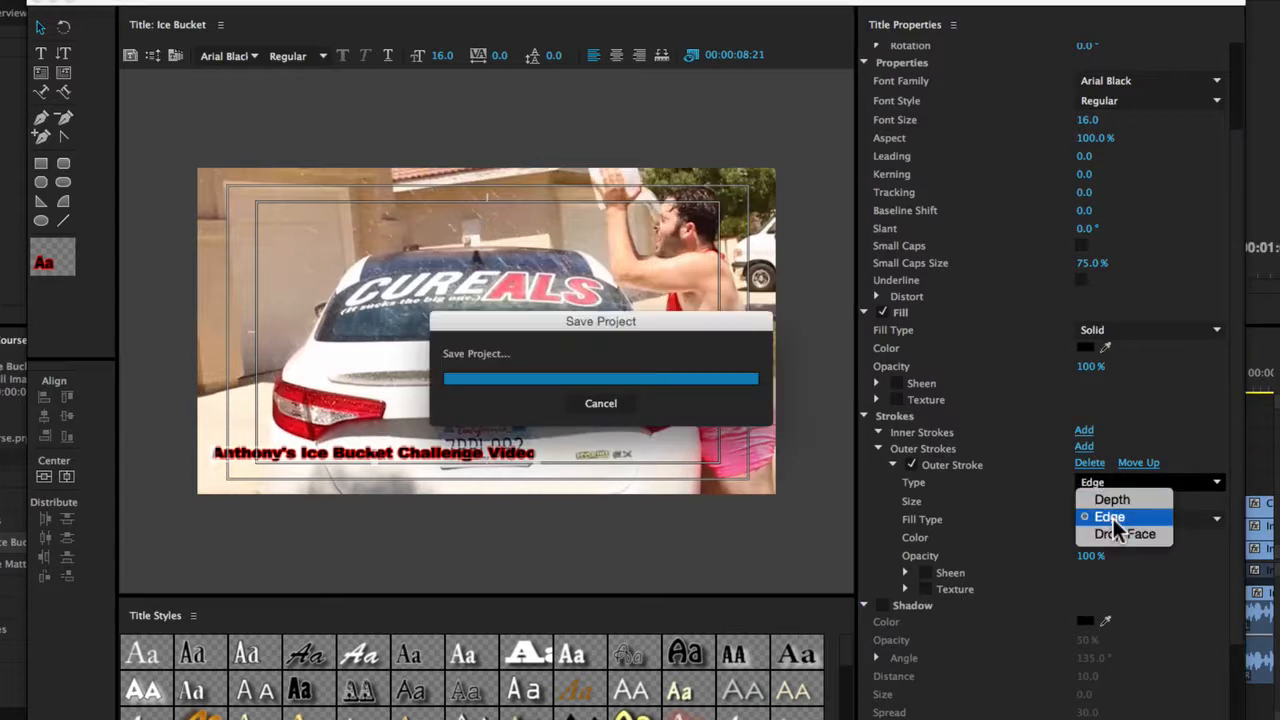
left_click(898, 496)
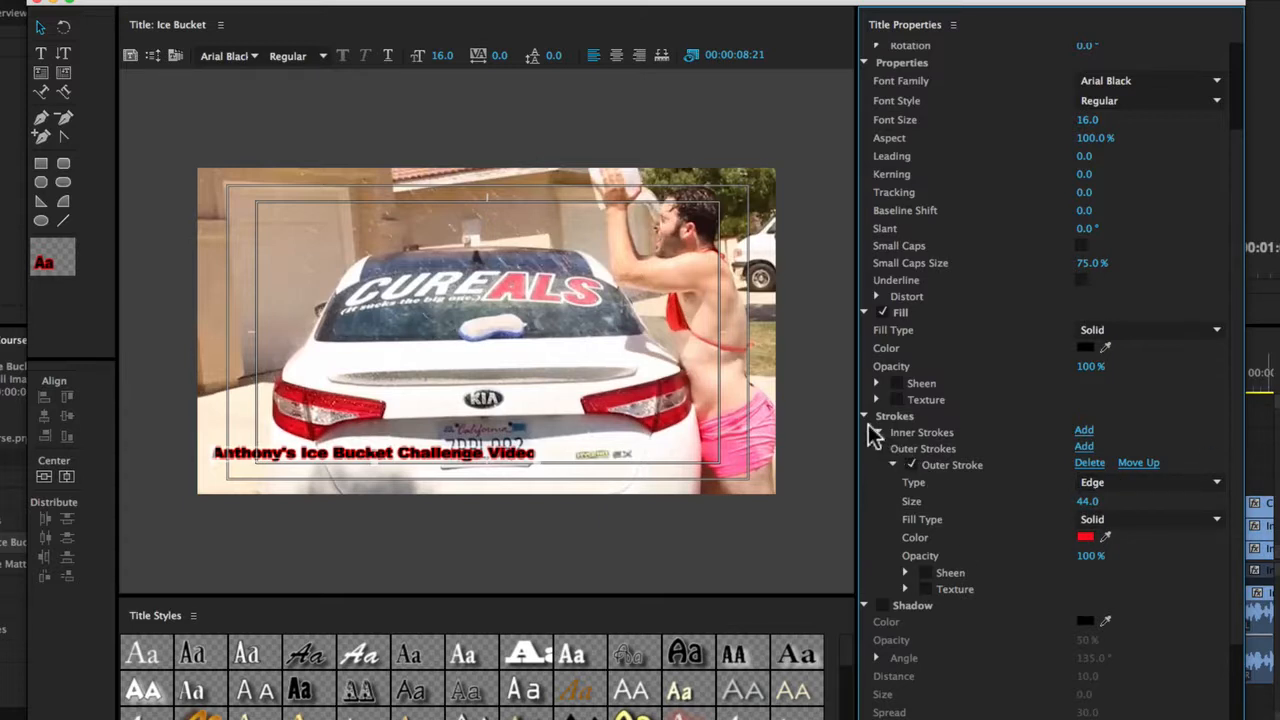
left_click(1088, 463)
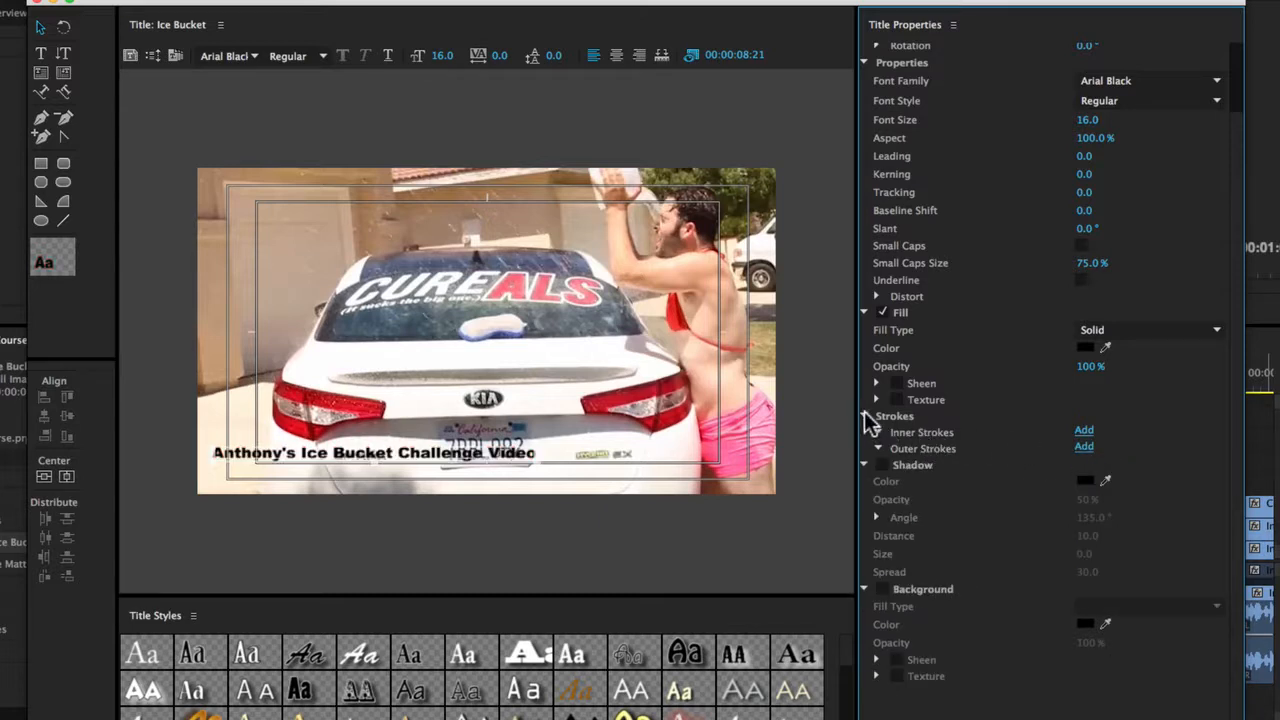
Try a shadow on the title text with distance 6, size 2 and an adjusted spread, and turn it off again.
left_click(882, 465)
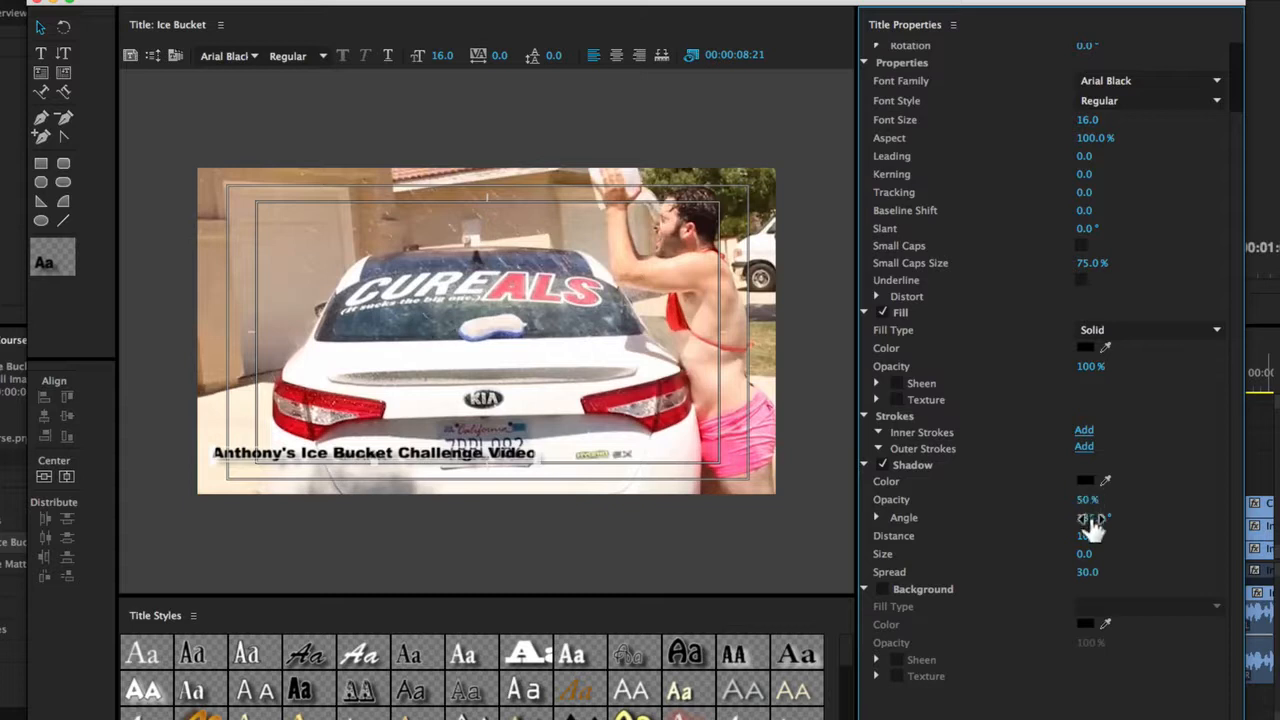
left_click_drag(1089, 537, 1106, 553)
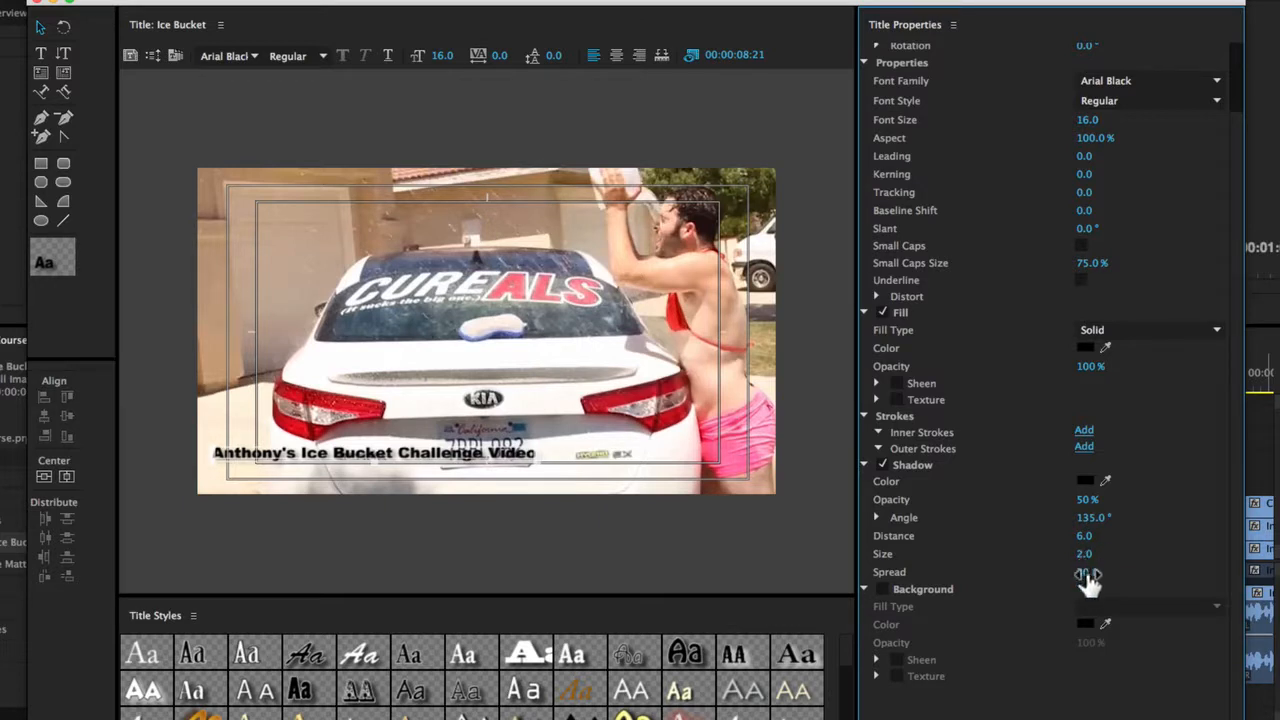
left_click_drag(1088, 572, 1112, 572)
left_click(882, 465)
left_click(864, 464)
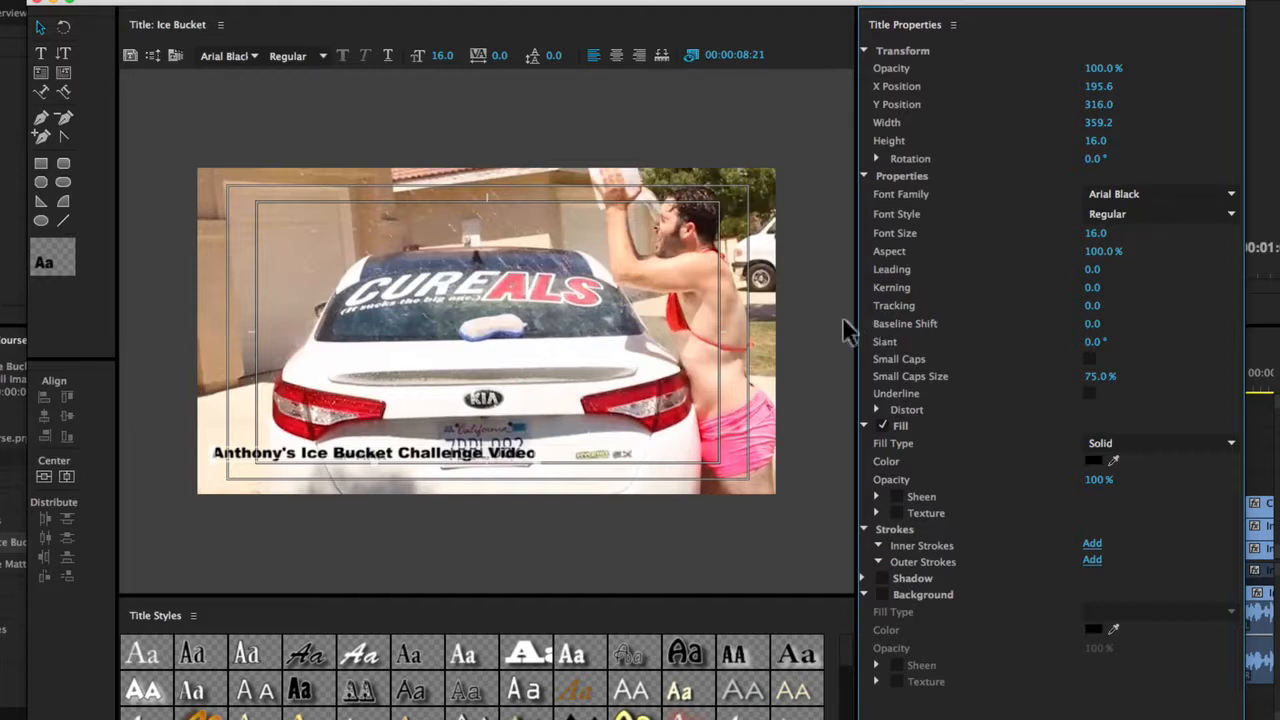
Move the title text onto the car's trunk below the rear window and enlarge it slightly to font size 16.4.
left_click_drag(428, 462, 540, 368)
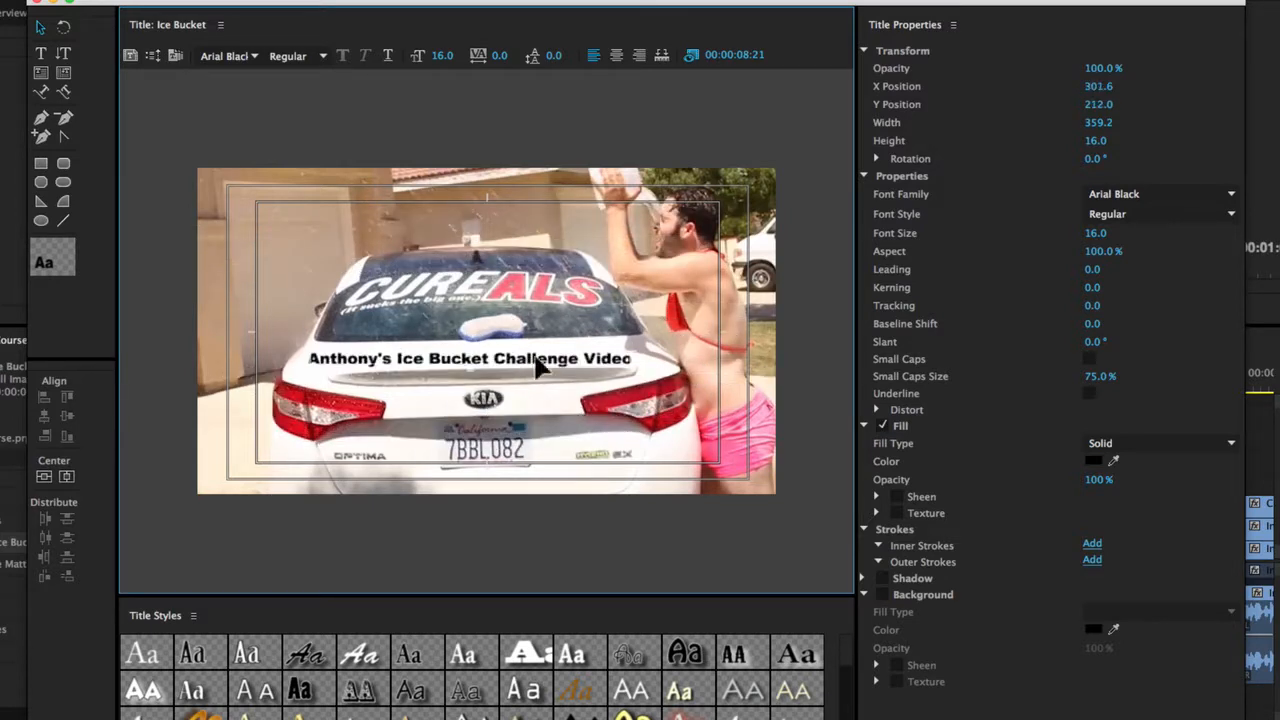
left_click_drag(633, 346, 807, 205)
key("super+z")
mouse_move(636, 347)
left_mouse_down()
mouse_move(760, 264)
mouse_move(662, 340)
mouse_move(835, 240)
mouse_move(545, 358)
mouse_move(572, 186)
mouse_move(566, 277)
mouse_move(770, 200)
mouse_move(1034, 274)
mouse_move(645, 287)
mouse_move(600, 315)
mouse_move(580, 360)
mouse_move(735, 330)
mouse_move(728, 298)
mouse_move(765, 300)
mouse_move(600, 355)
mouse_move(645, 345)
left_mouse_up()
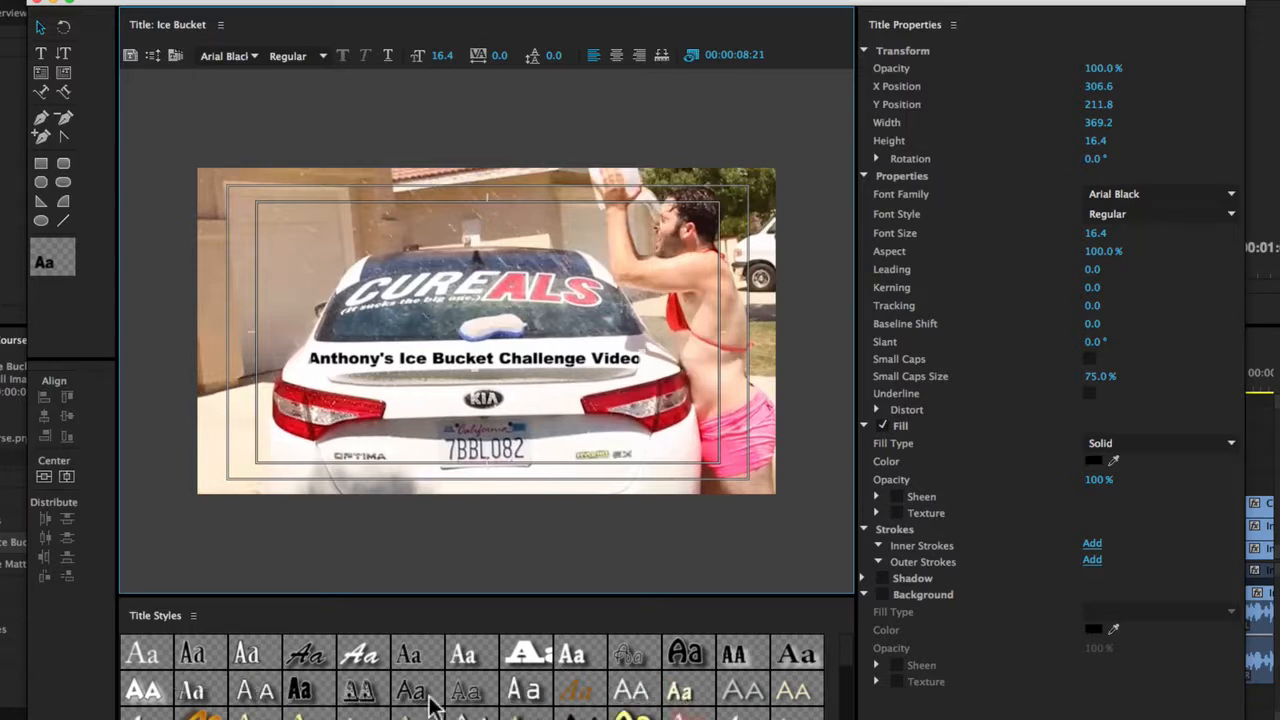
Try the slanted gold Hobo Std title style on the text, browse the other styles, and undo the style change.
scroll(422, 708, "down", 1)
left_click(200, 706)
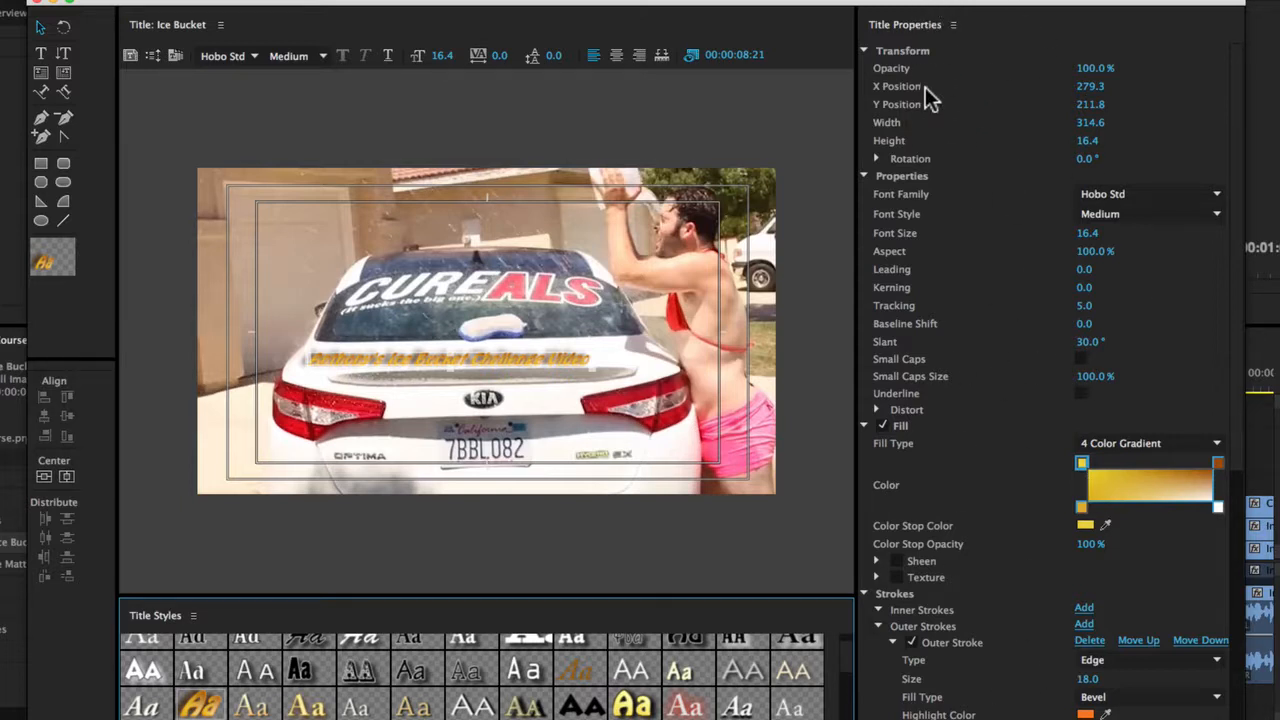
scroll(675, 680, "down", 5)
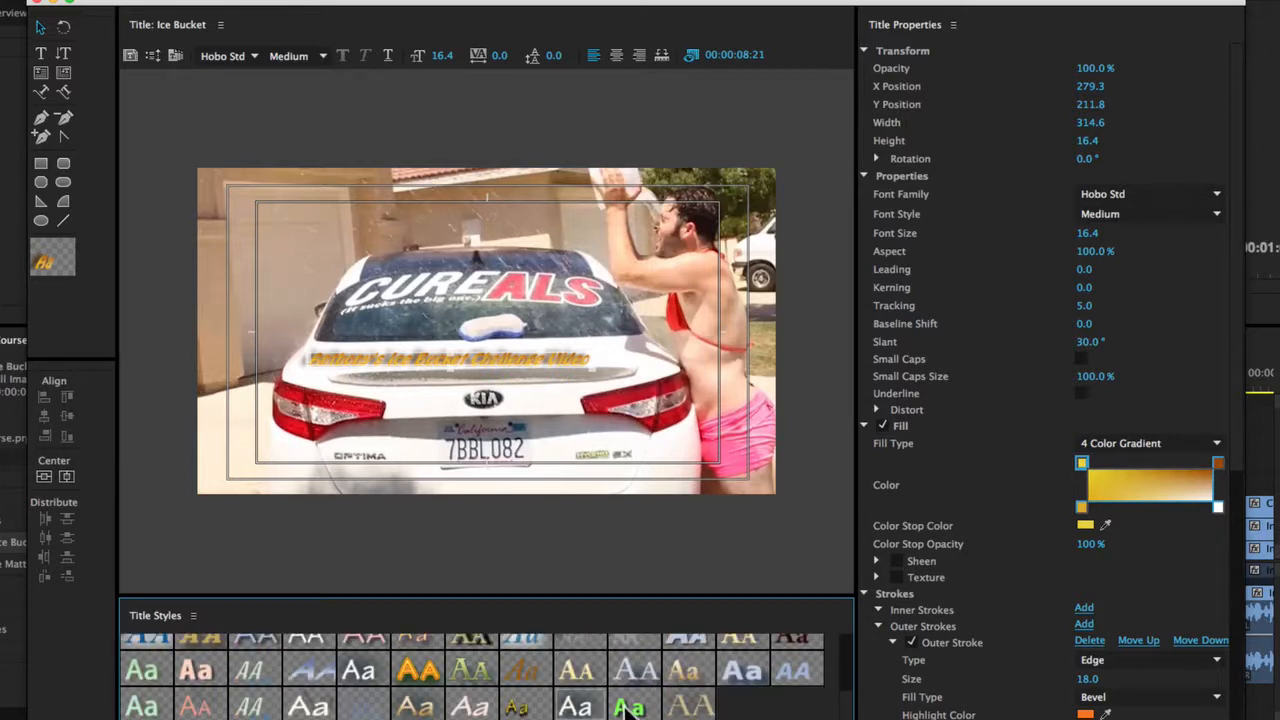
key("super+z")
key("super+z")
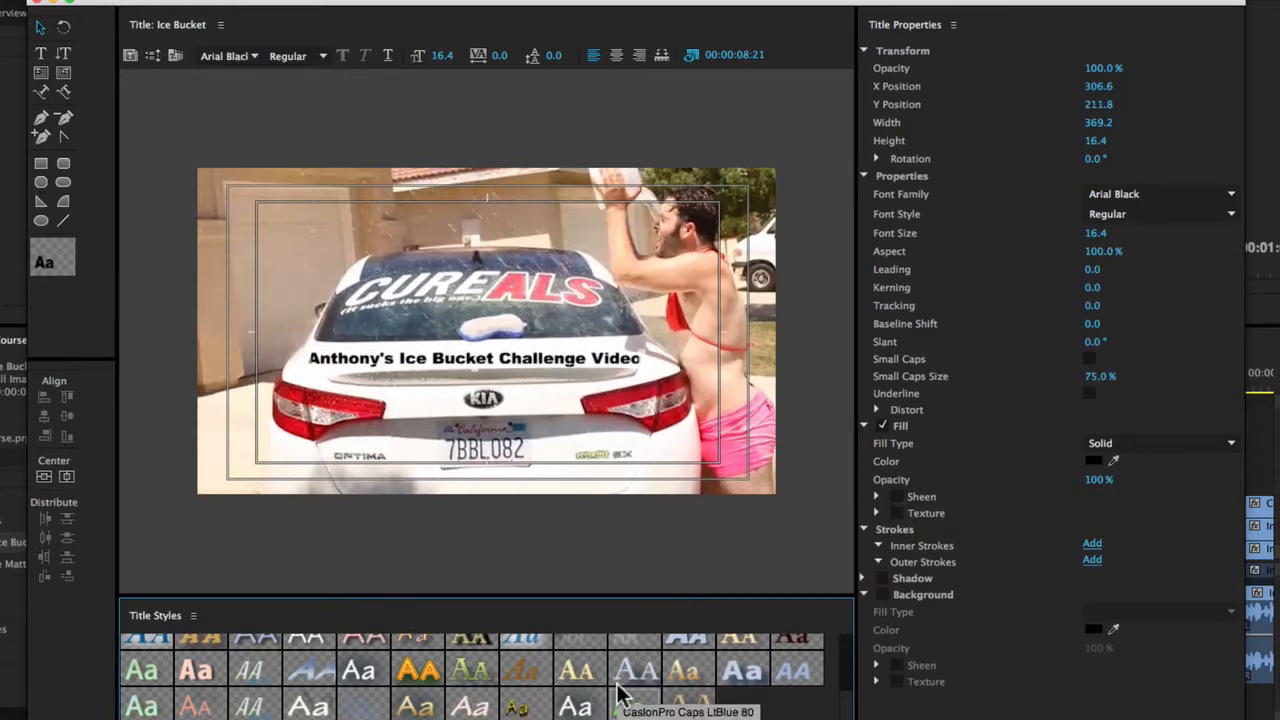
scroll(620, 690, "up", 2)
scroll(620, 690, "up", 3)
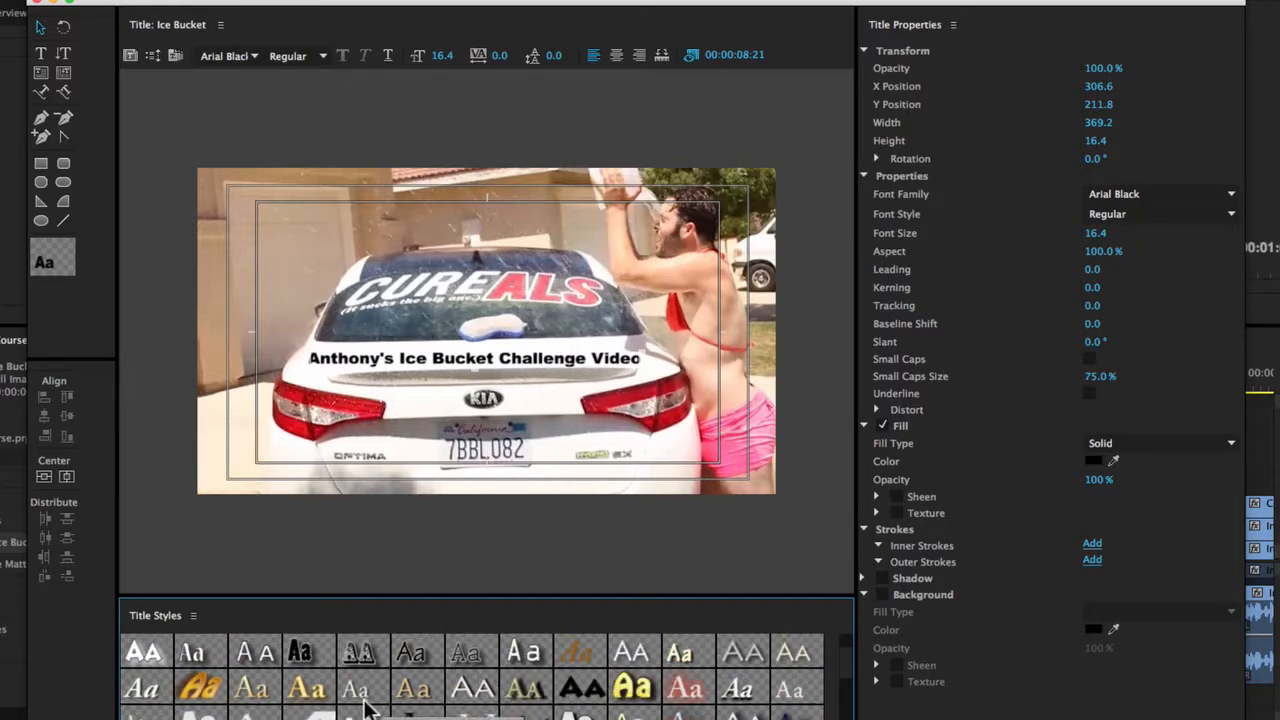
Nudge the title text slightly up and draw a black rectangle about 342 by 37 from the frame's left edge across the license plate.
left_click_drag(406, 358, 407, 355)
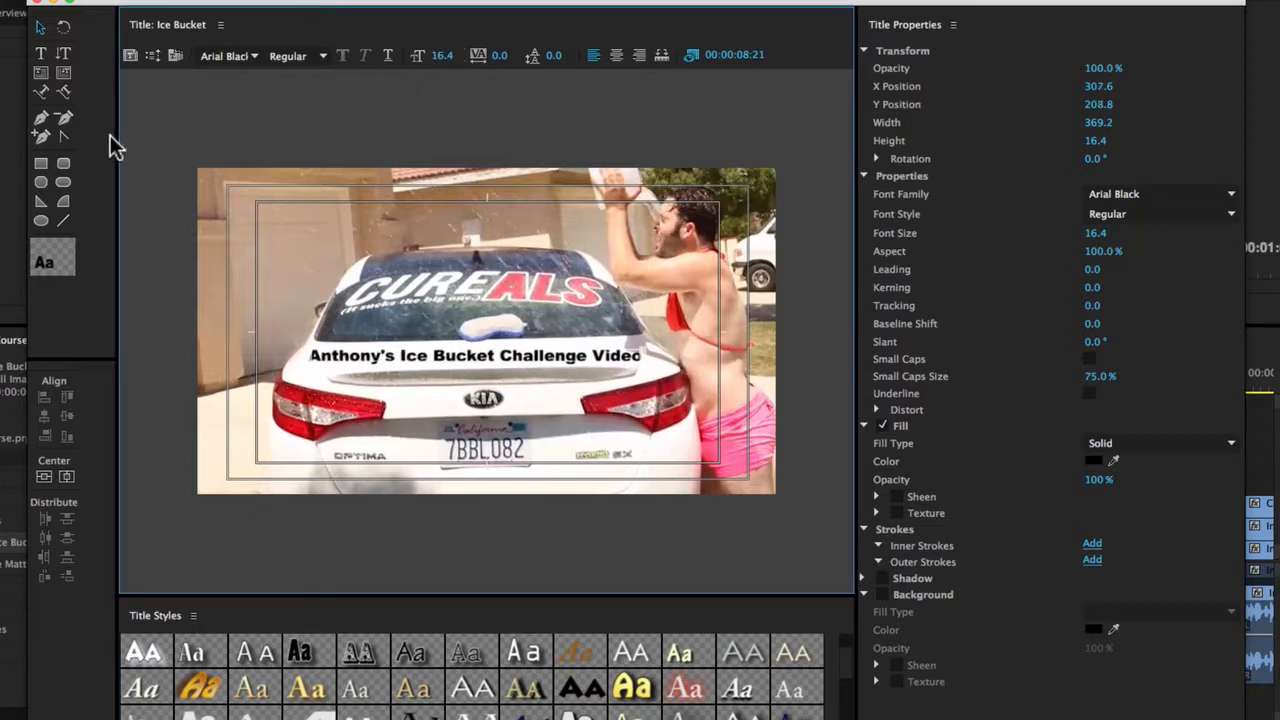
left_click(41, 164)
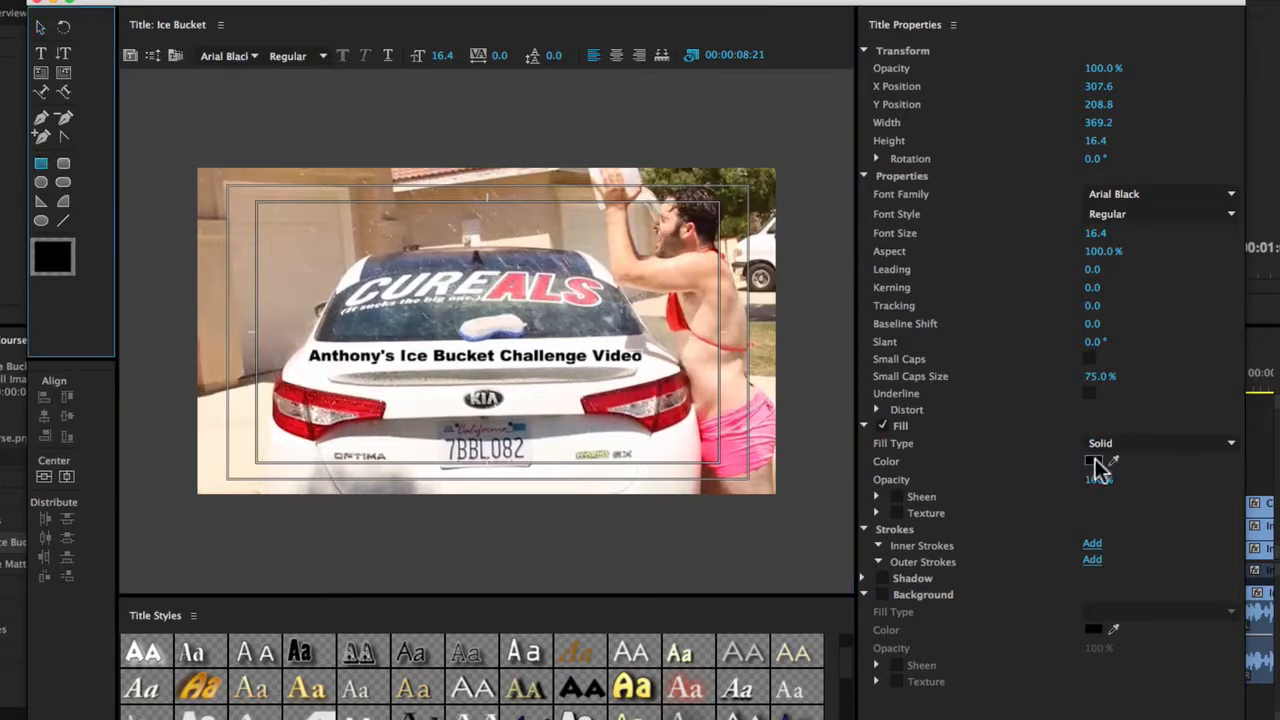
mouse_move(183, 428)
left_mouse_down()
mouse_move(292, 462)
mouse_move(615, 468)
mouse_move(498, 466)
left_mouse_up()
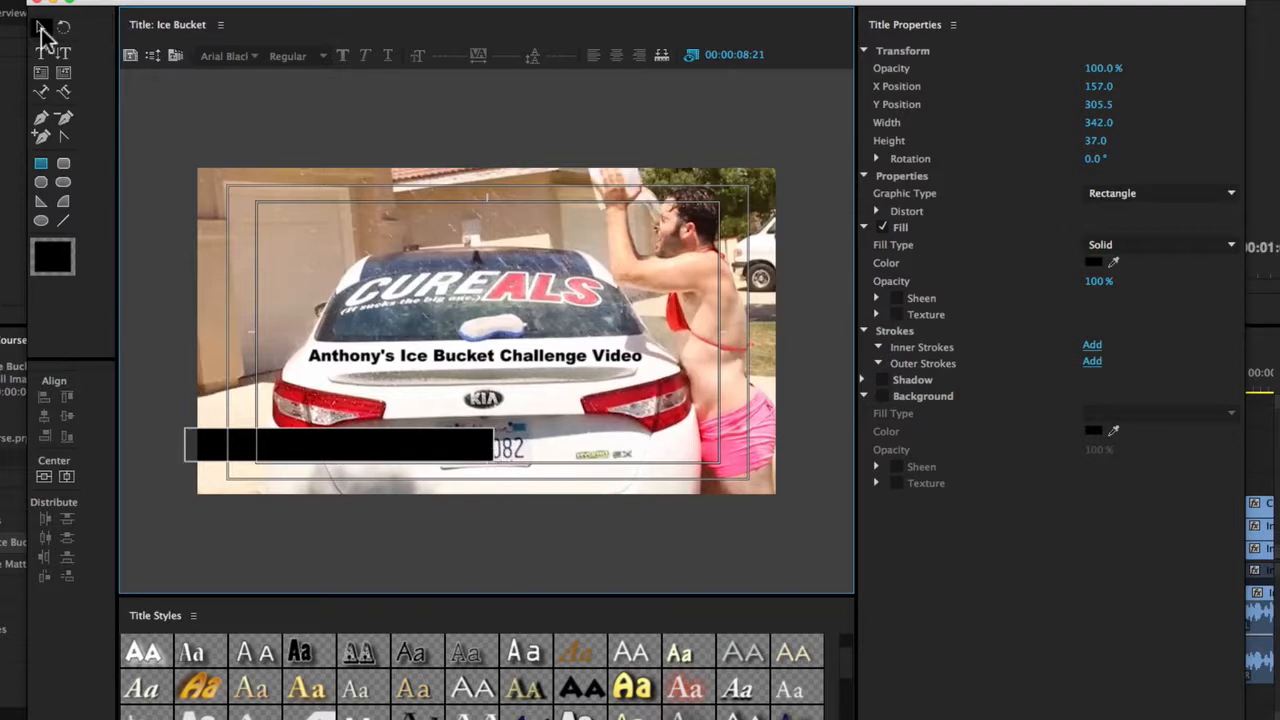
Set the title text's fill color to white and move the line up to the base of the rear window.
left_click(40, 27)
left_click(500, 360)
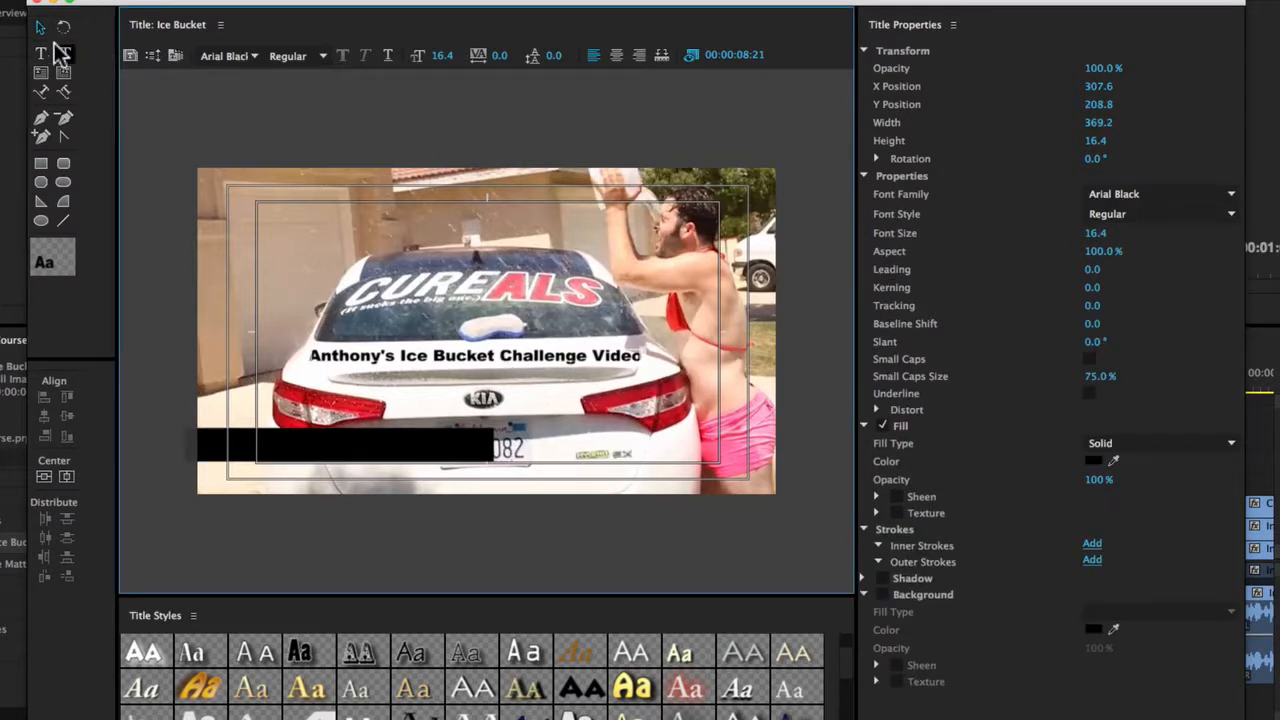
left_click(1094, 461)
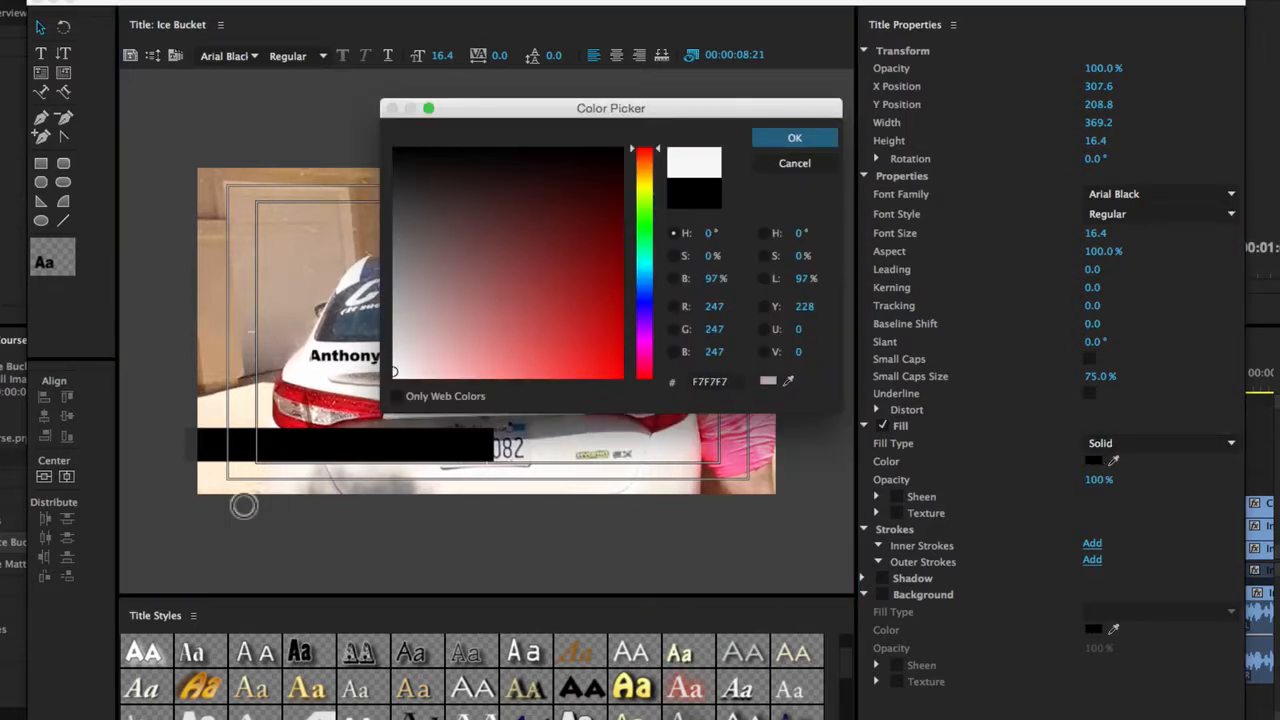
left_click(790, 138)
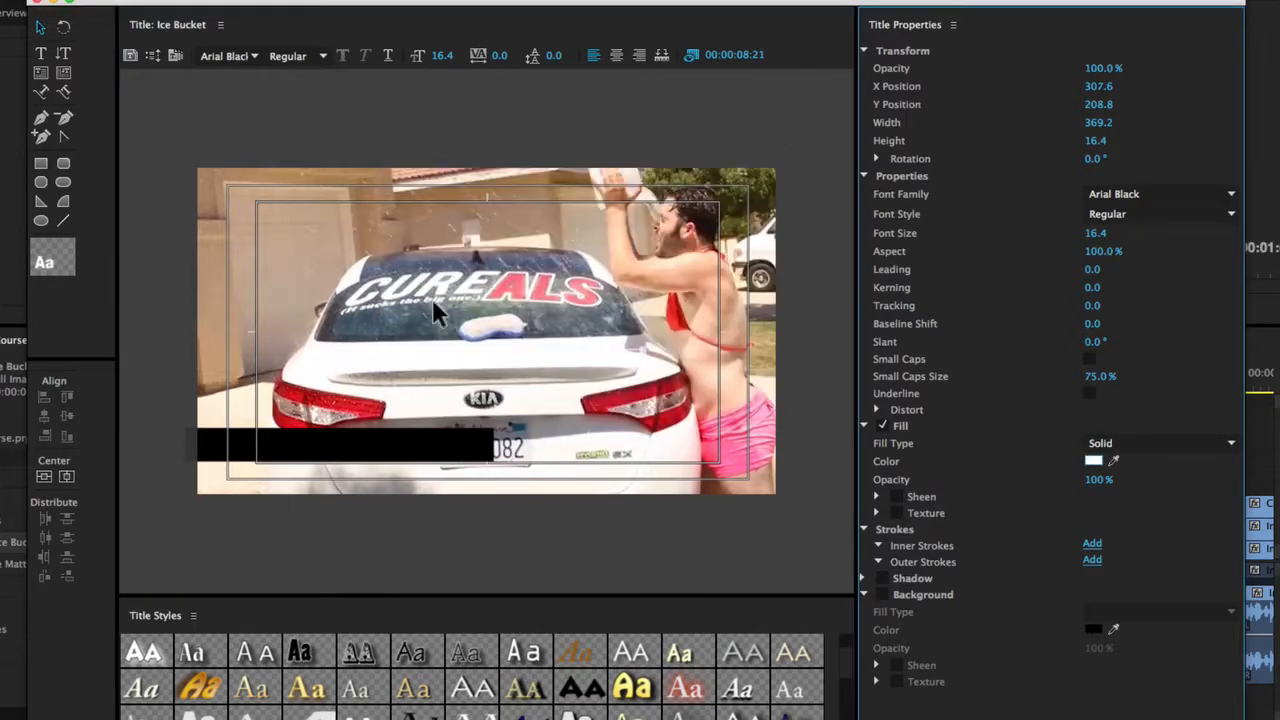
mouse_move(420, 354)
left_mouse_down()
mouse_move(432, 291)
mouse_move(435, 346)
left_mouse_up()
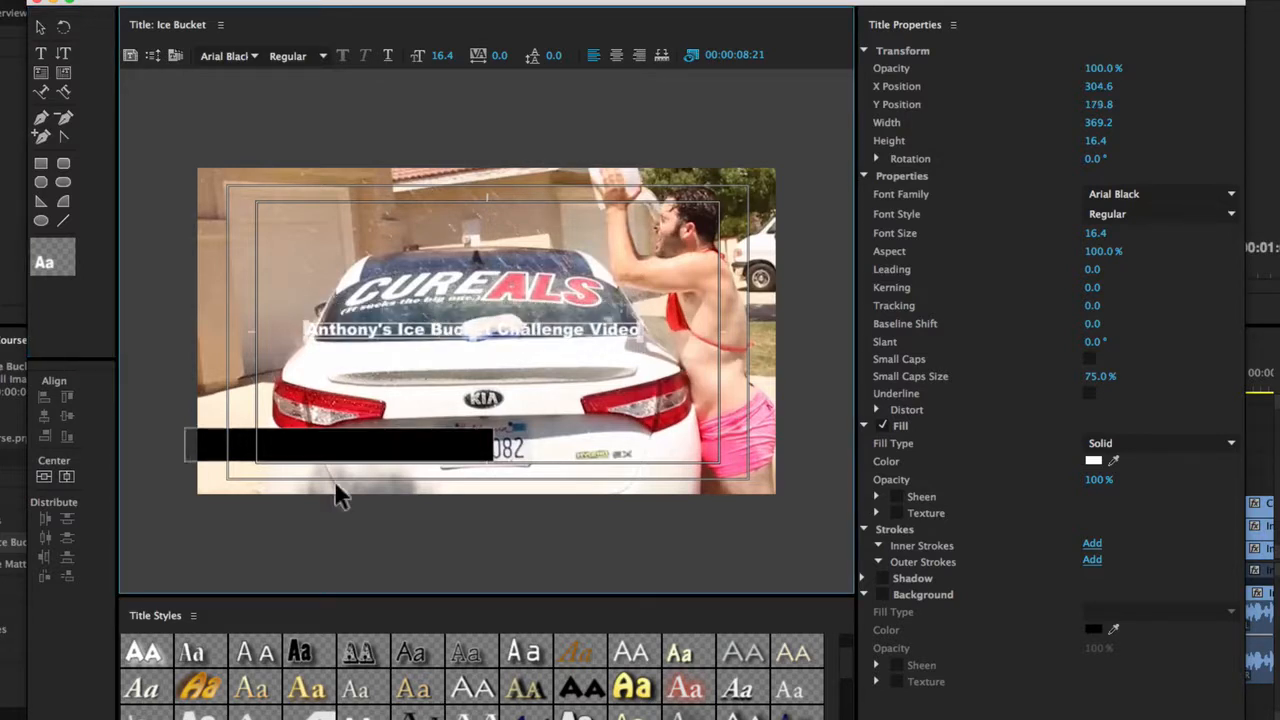
Select the title text and the black rectangle together and align their centers horizontally and vertically.
left_click(375, 455)
left_click(373, 446)
left_click(380, 329)
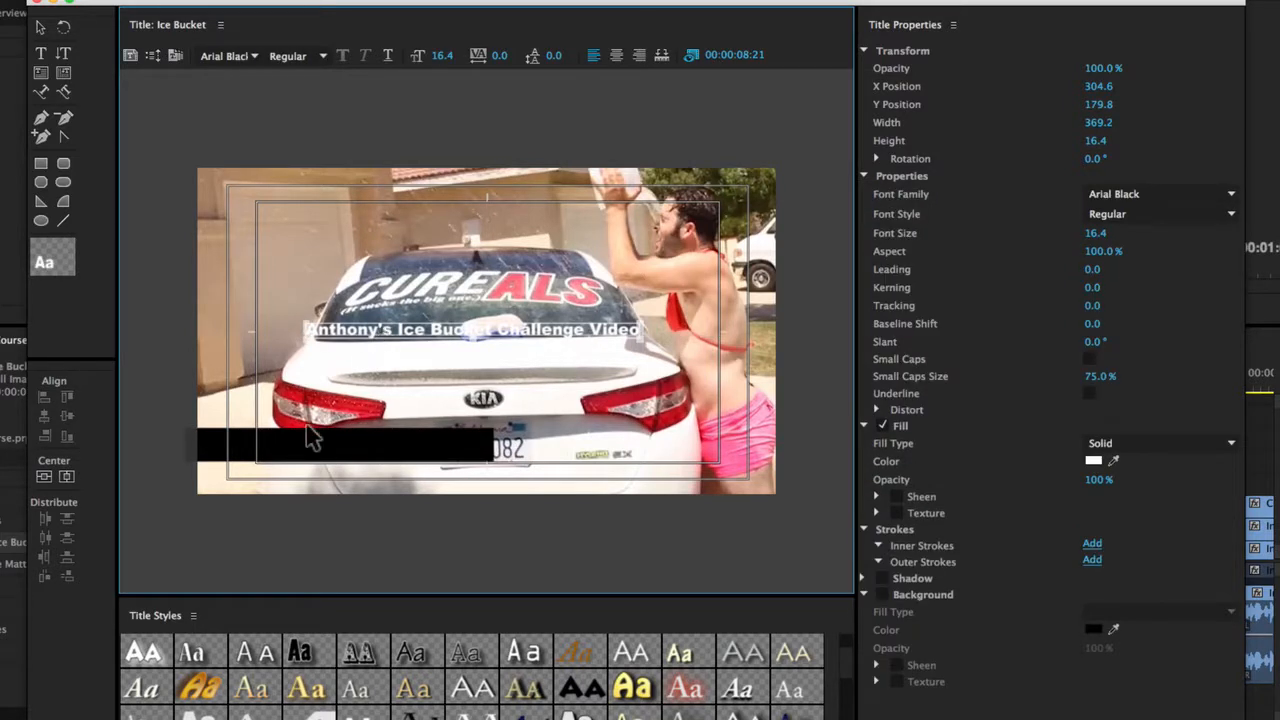
left_click(305, 455)
left_click(383, 325)
left_click(306, 457, "shift")
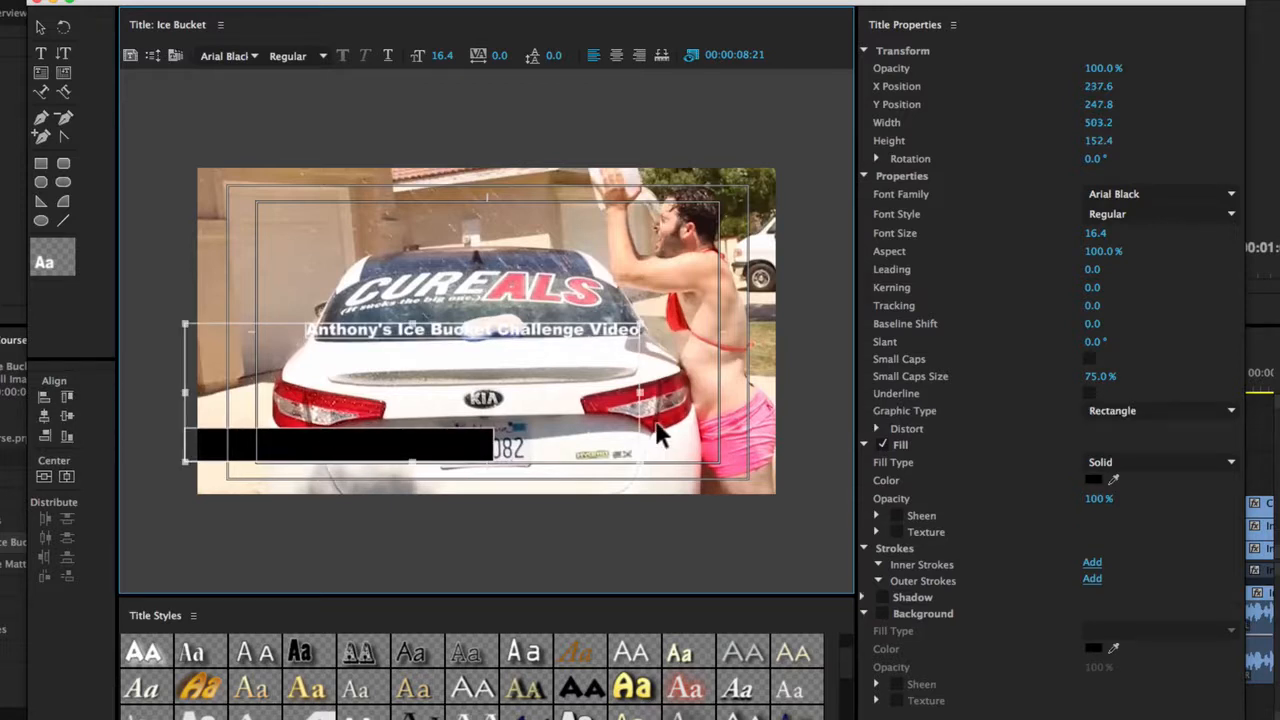
left_click(46, 417)
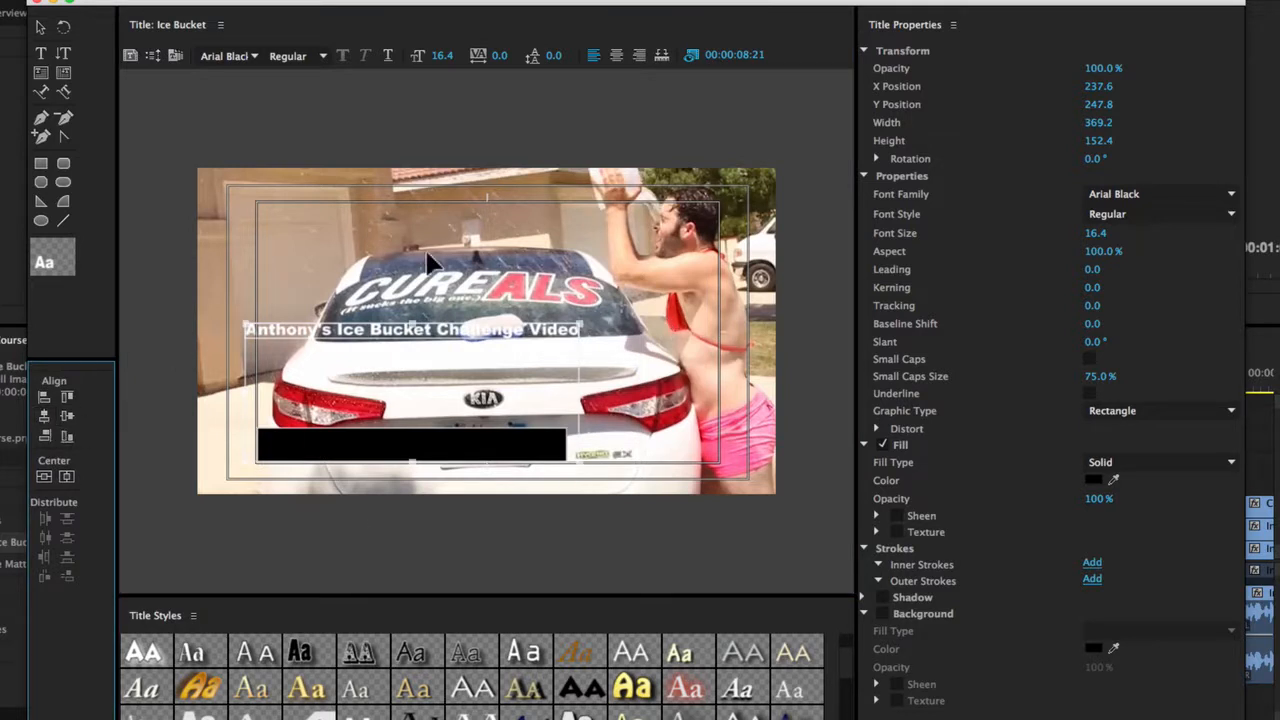
left_click(67, 417)
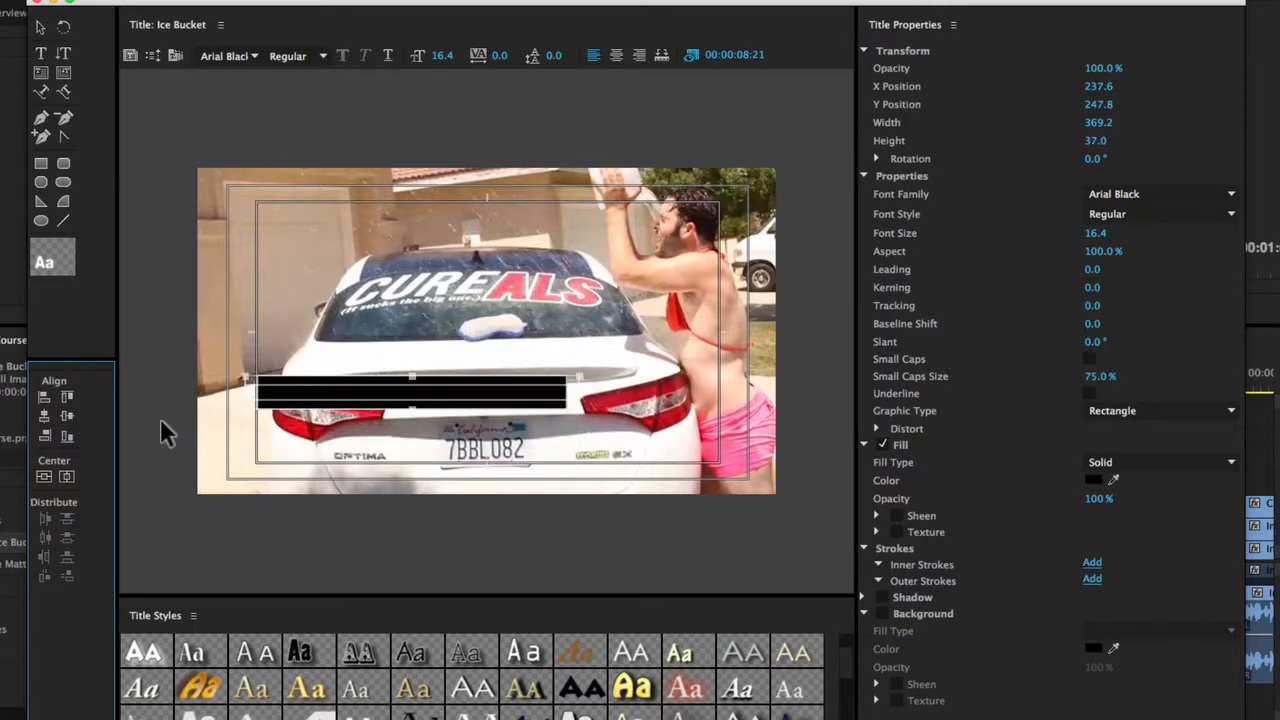
left_click(340, 104)
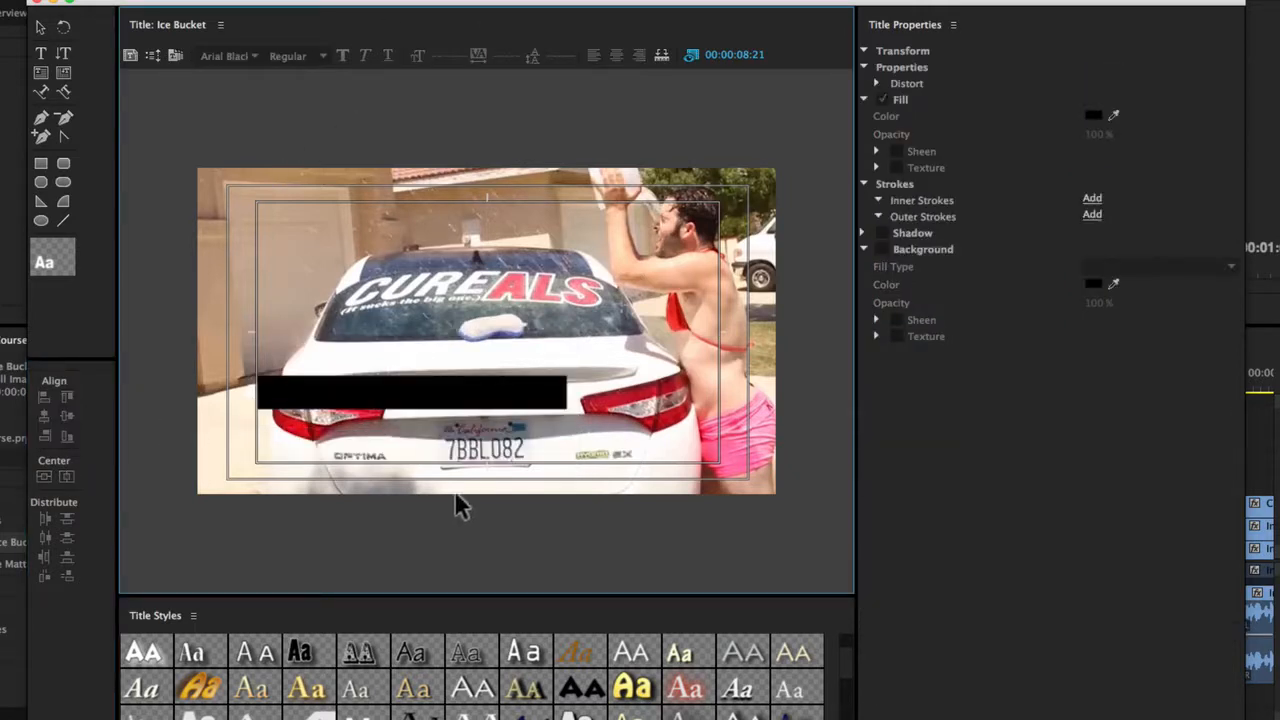
Send the black rectangle to the back, behind the title text.
left_click(452, 406)
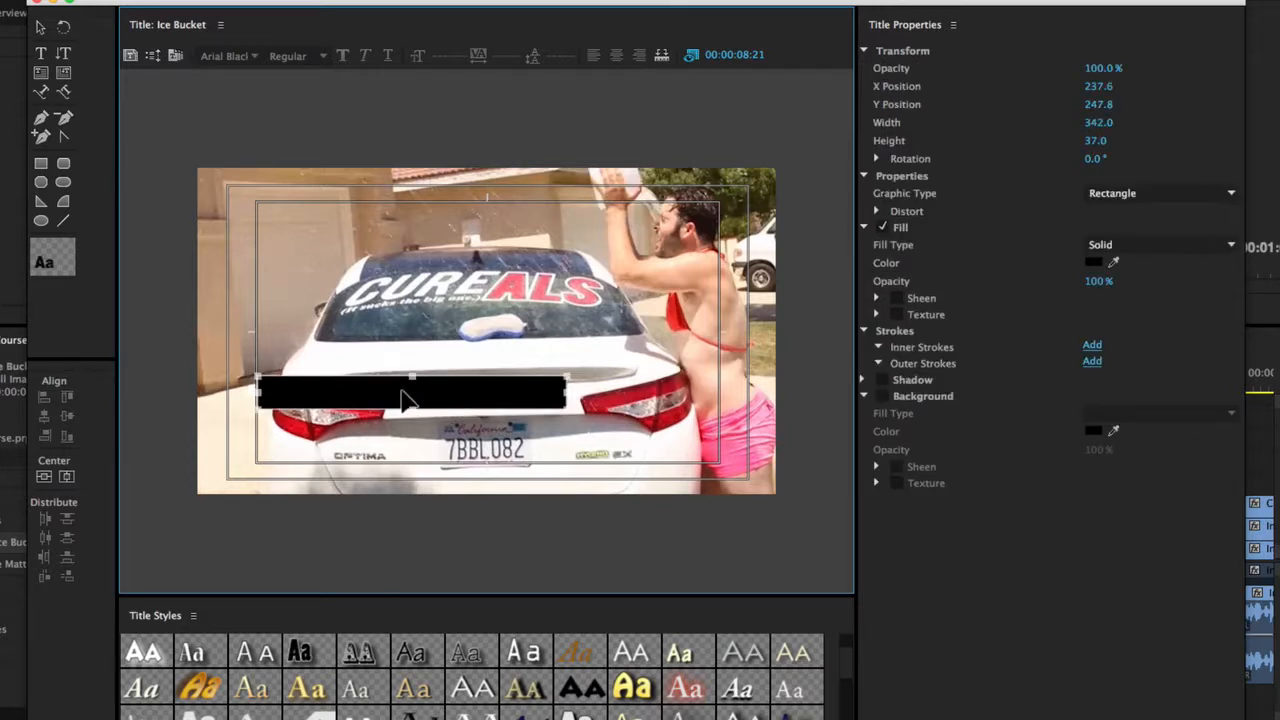
right_click(403, 393)
mouse_move(480, 648)
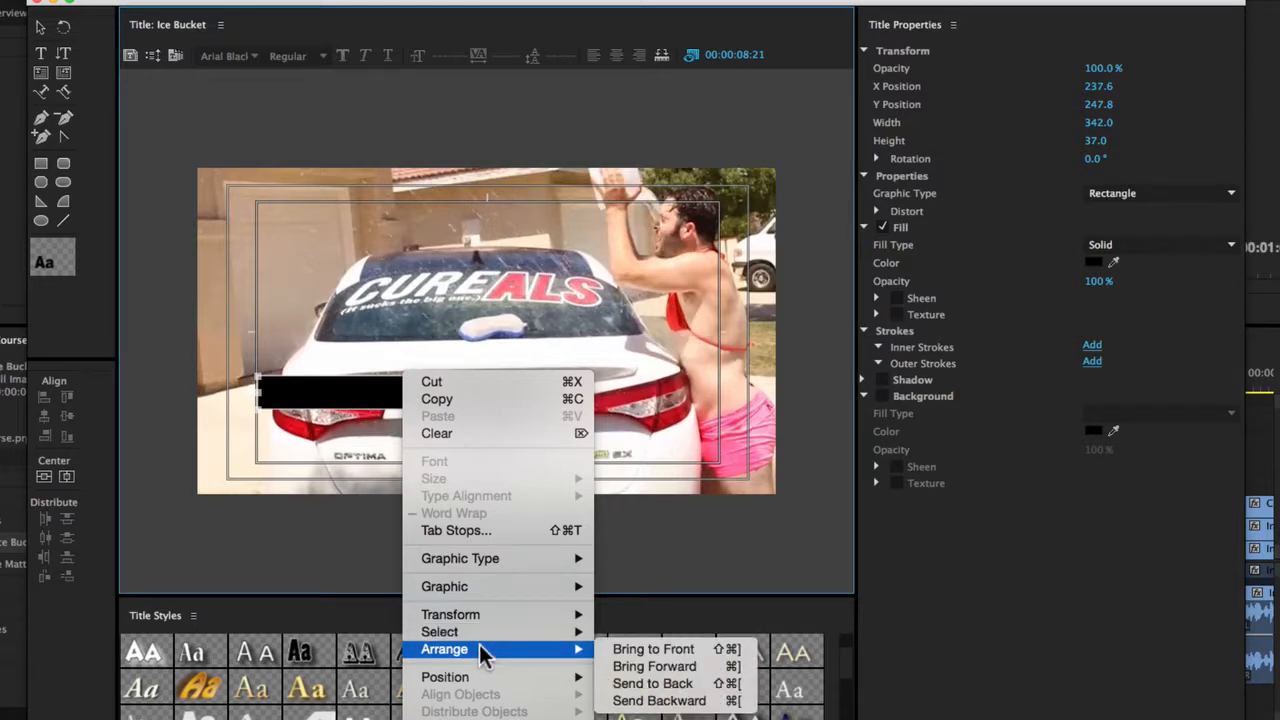
left_click(634, 684)
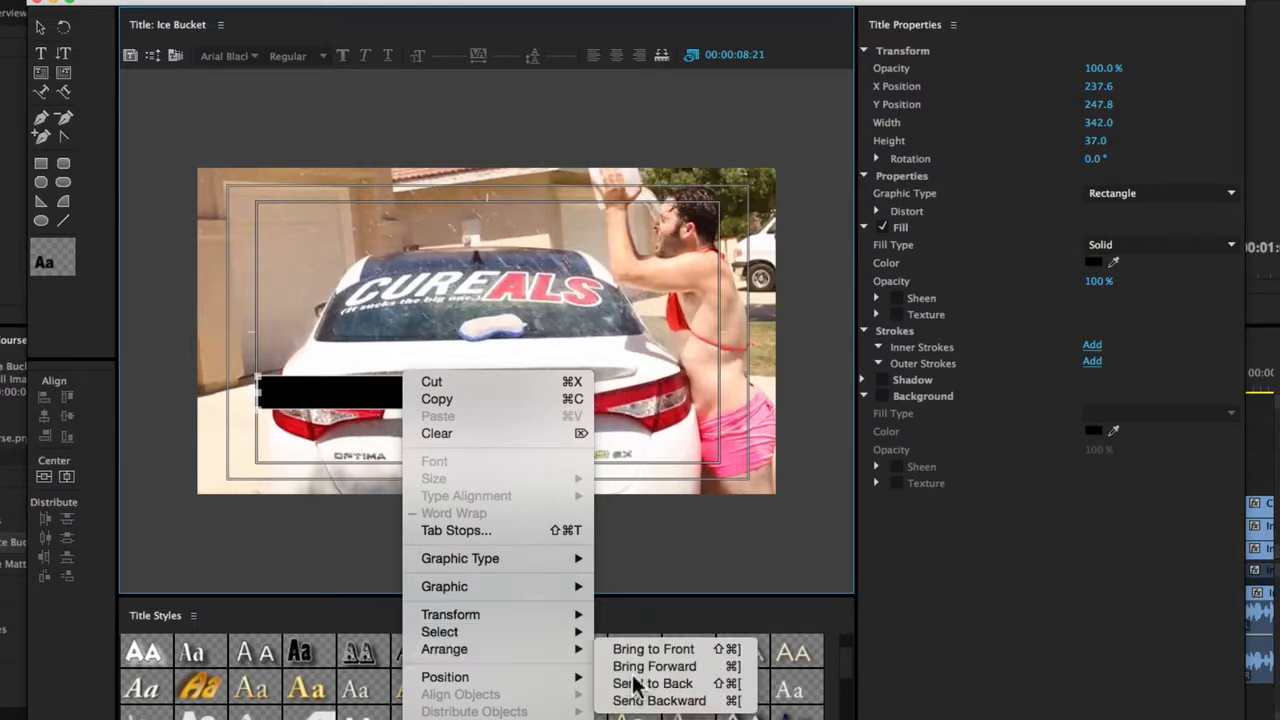
left_click(440, 552)
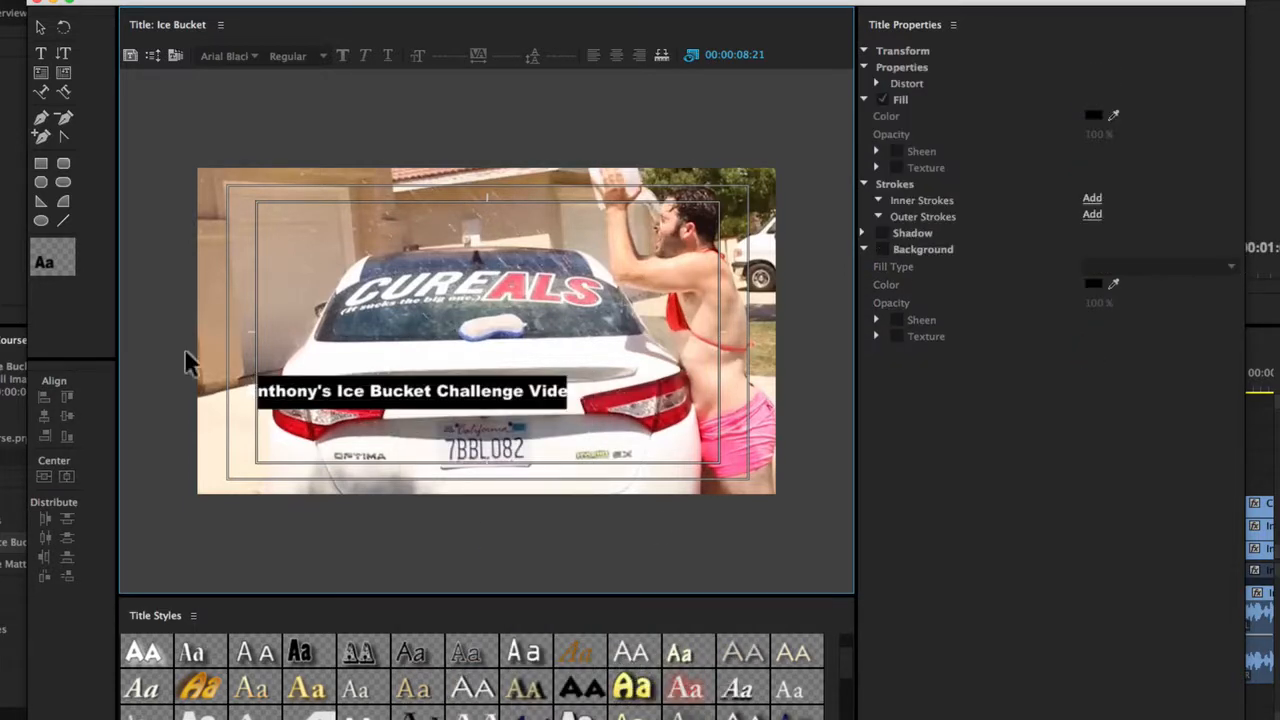
Extend both ends of the black rectangle past the title text, to a width of 408.
left_click(352, 391)
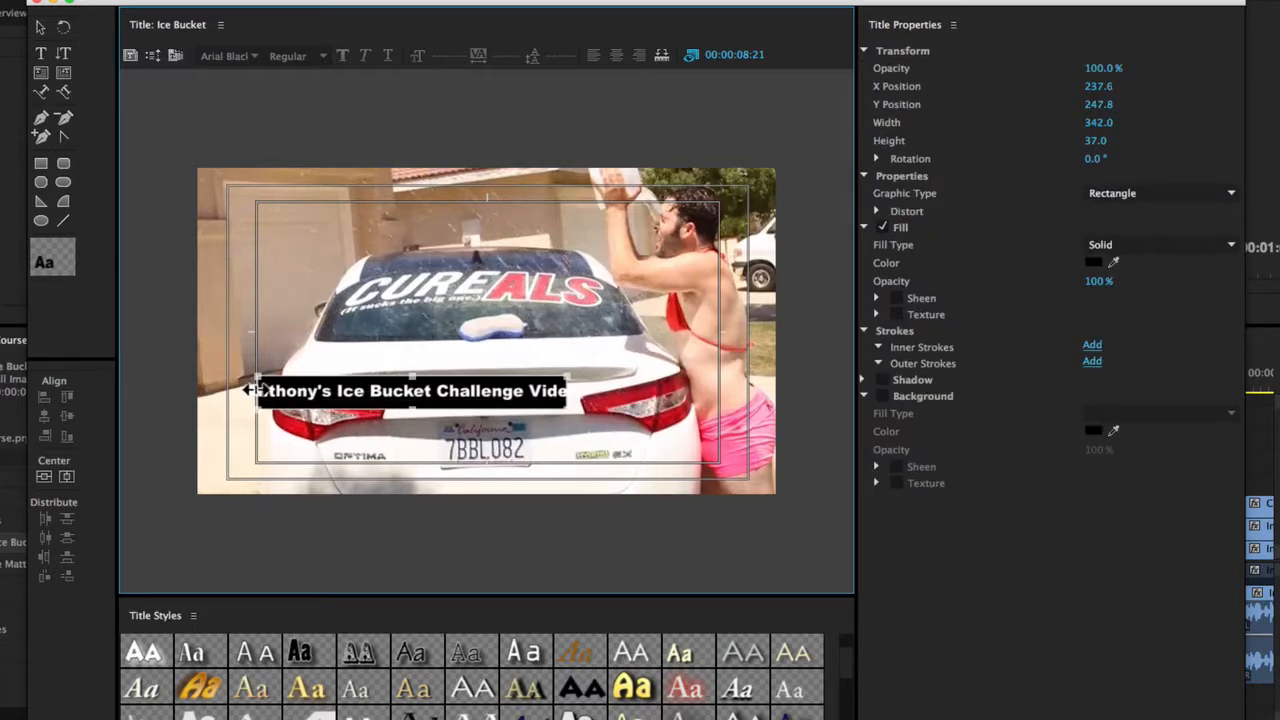
left_click_drag(255, 391, 237, 391)
left_click_drag(566, 391, 604, 389)
Center the title text on the widened rectangle and move both to the lower-left area of the video frame.
left_click(572, 394)
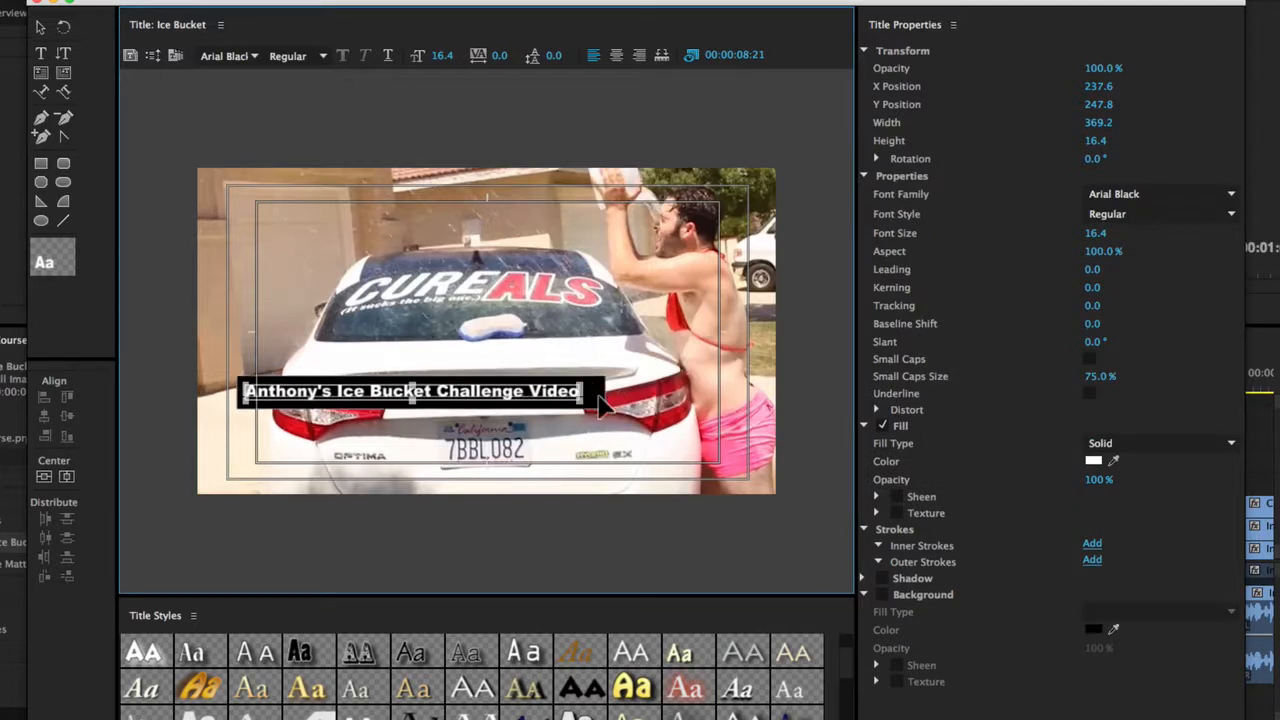
left_click(69, 421)
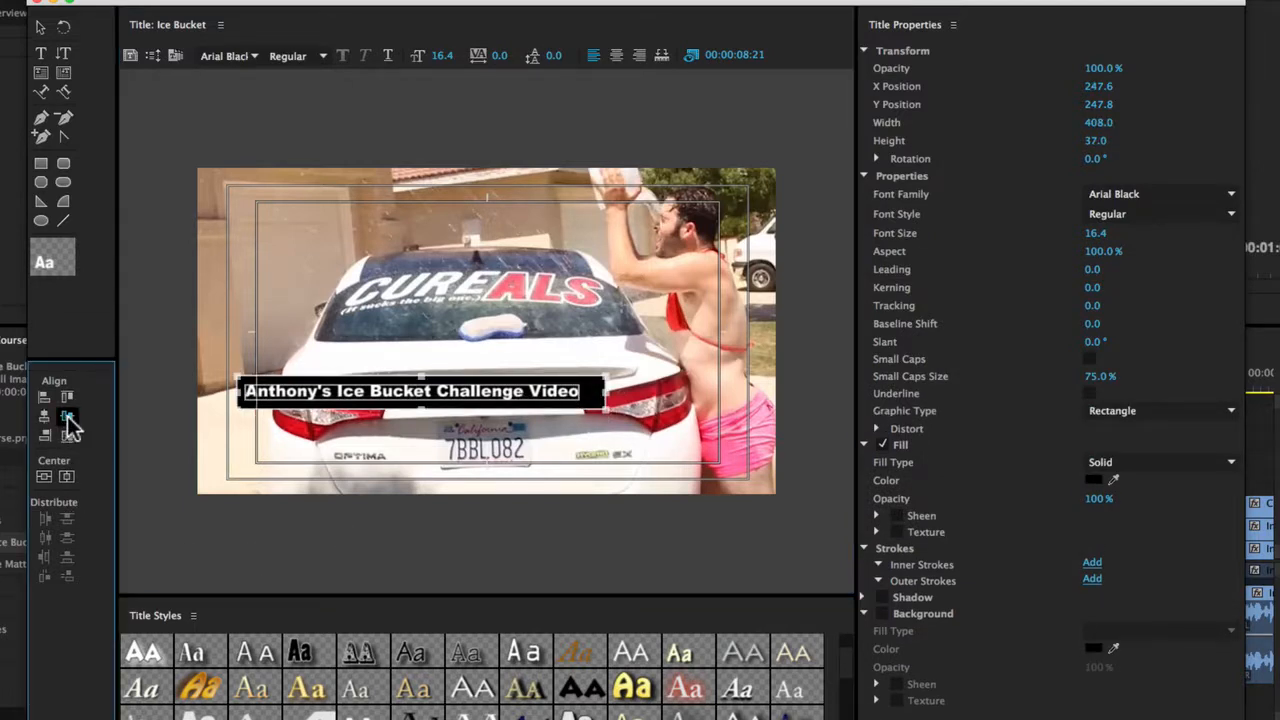
left_click(68, 421)
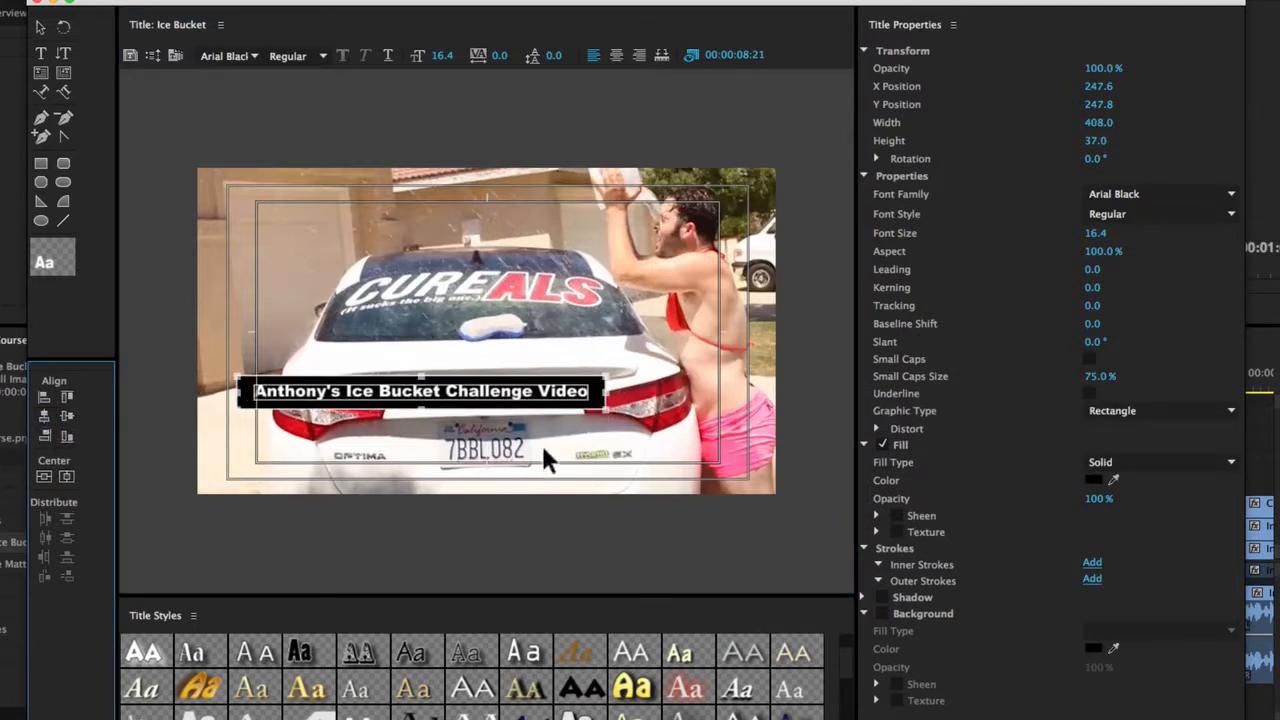
left_click_drag(530, 393, 494, 458)
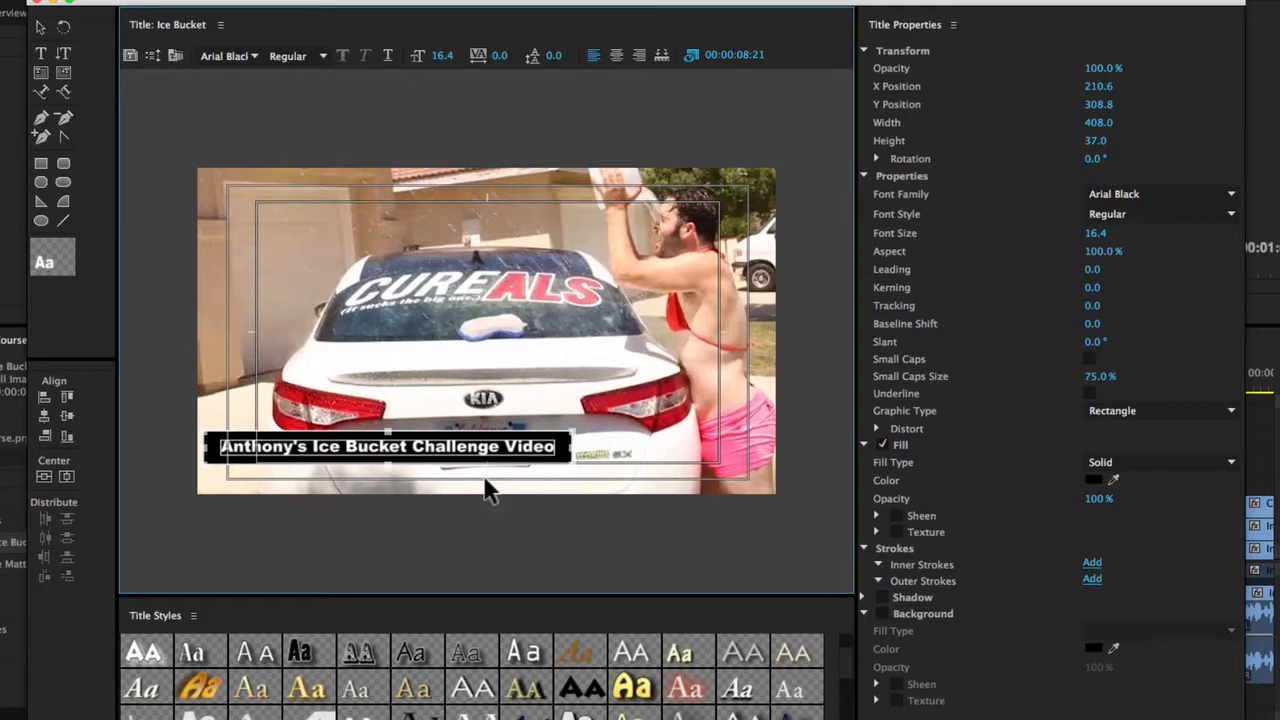
Close the finished title and place Ice Bucket on track V4, starting with the first ALS Ice Bucket Challenge clip.
left_click(485, 480)
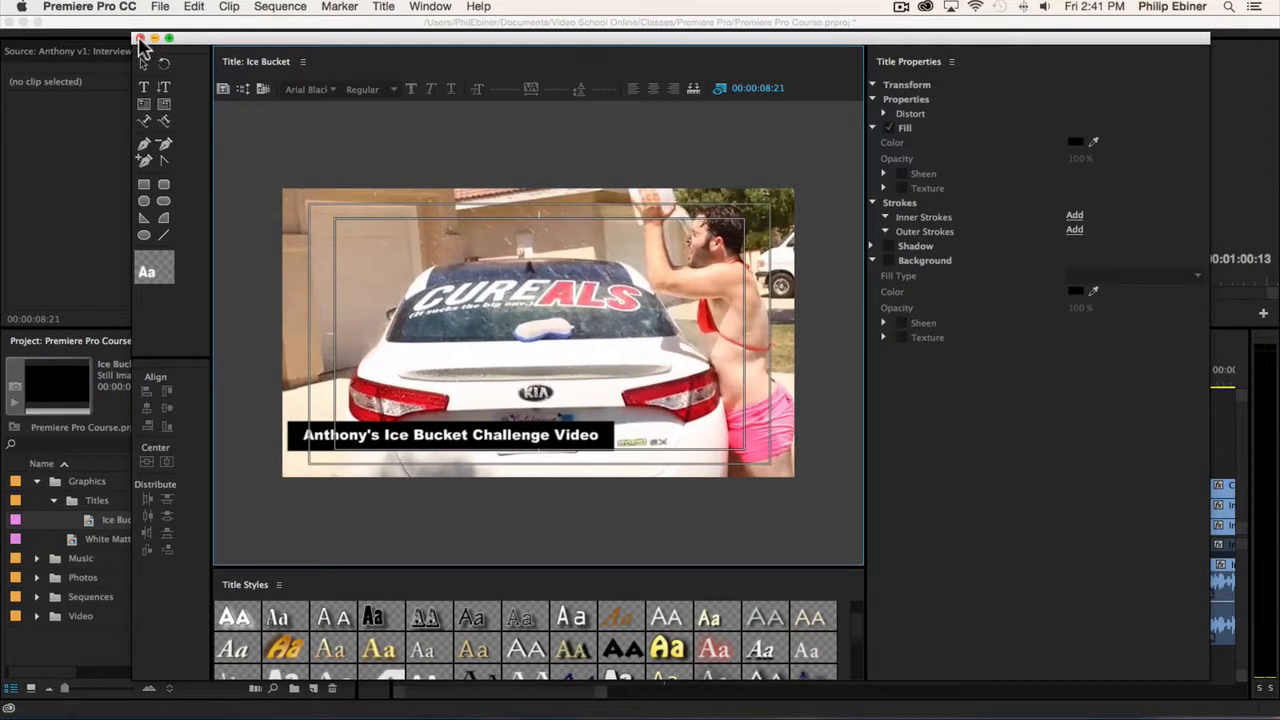
left_click(139, 38)
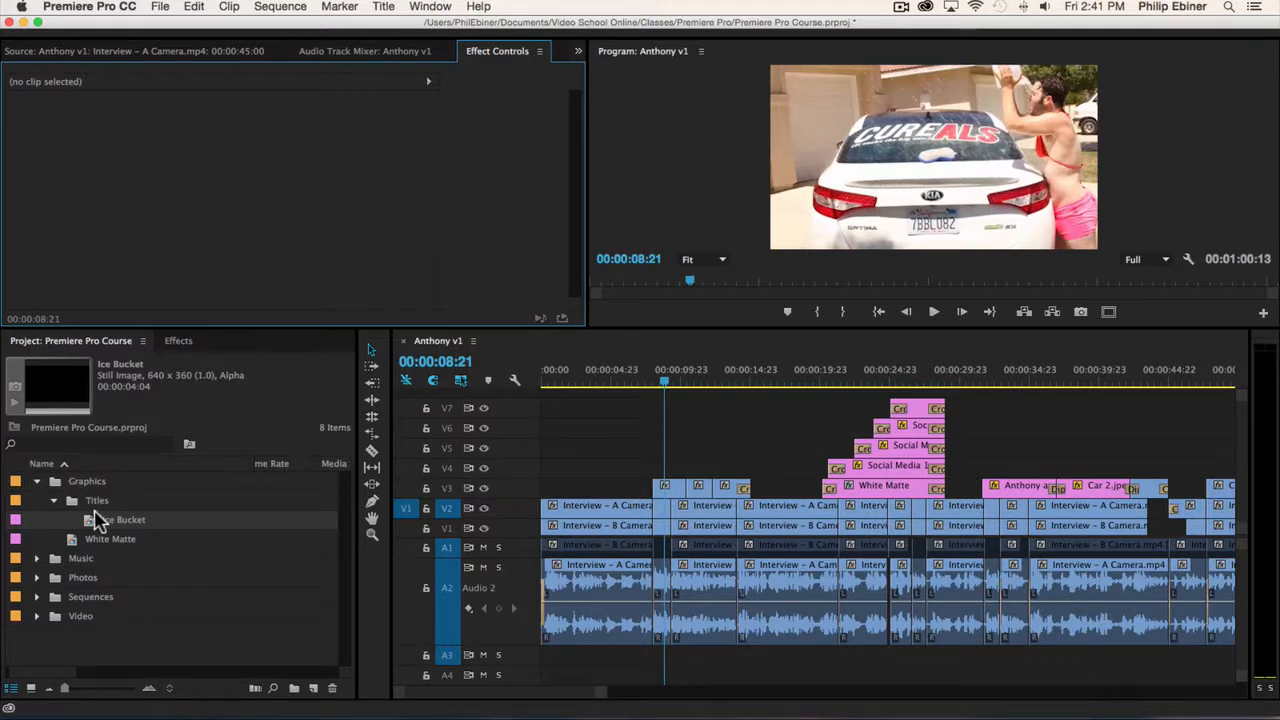
left_click_drag(125, 530, 653, 468)
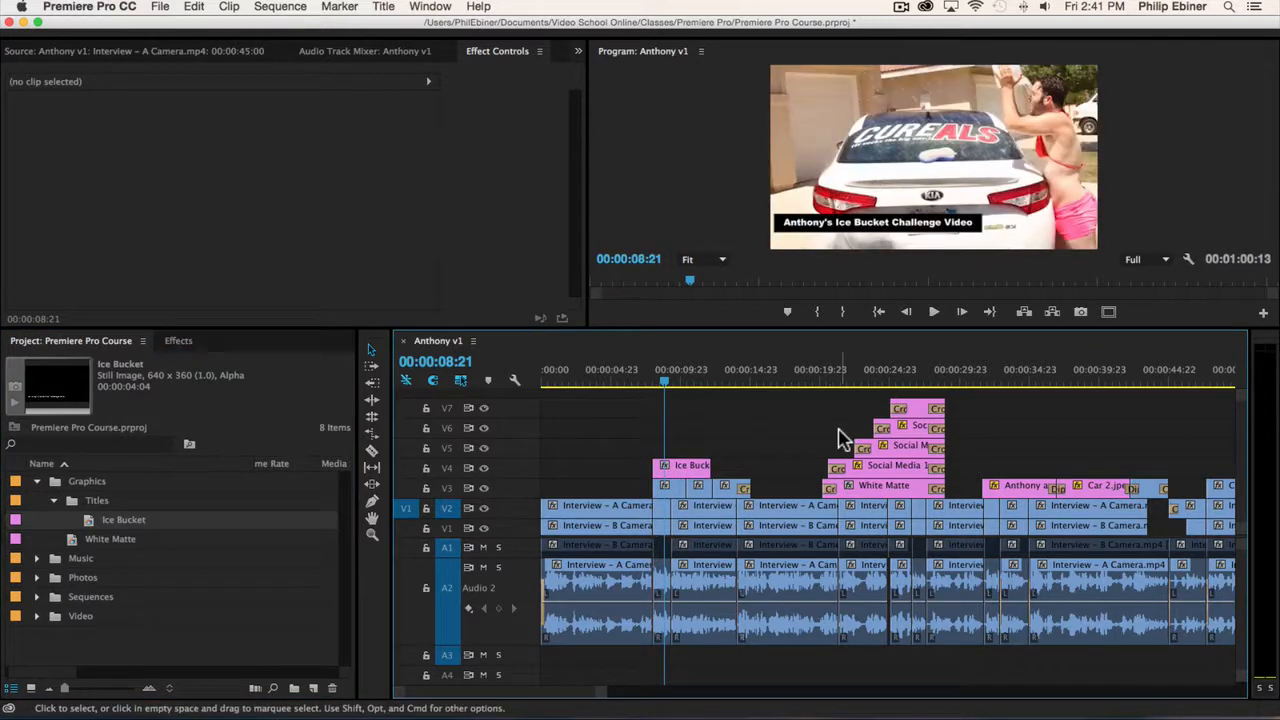
Preview the title over the footage and extend its end to match the last ALS Ice Bucket Challenge clip on V3.
key("equal")
key("equal")
scroll(940, 440, "right", 5)
mouse_move(660, 386)
left_mouse_down()
mouse_move(791, 386)
mouse_move(646, 386)
left_mouse_up()
key("space")
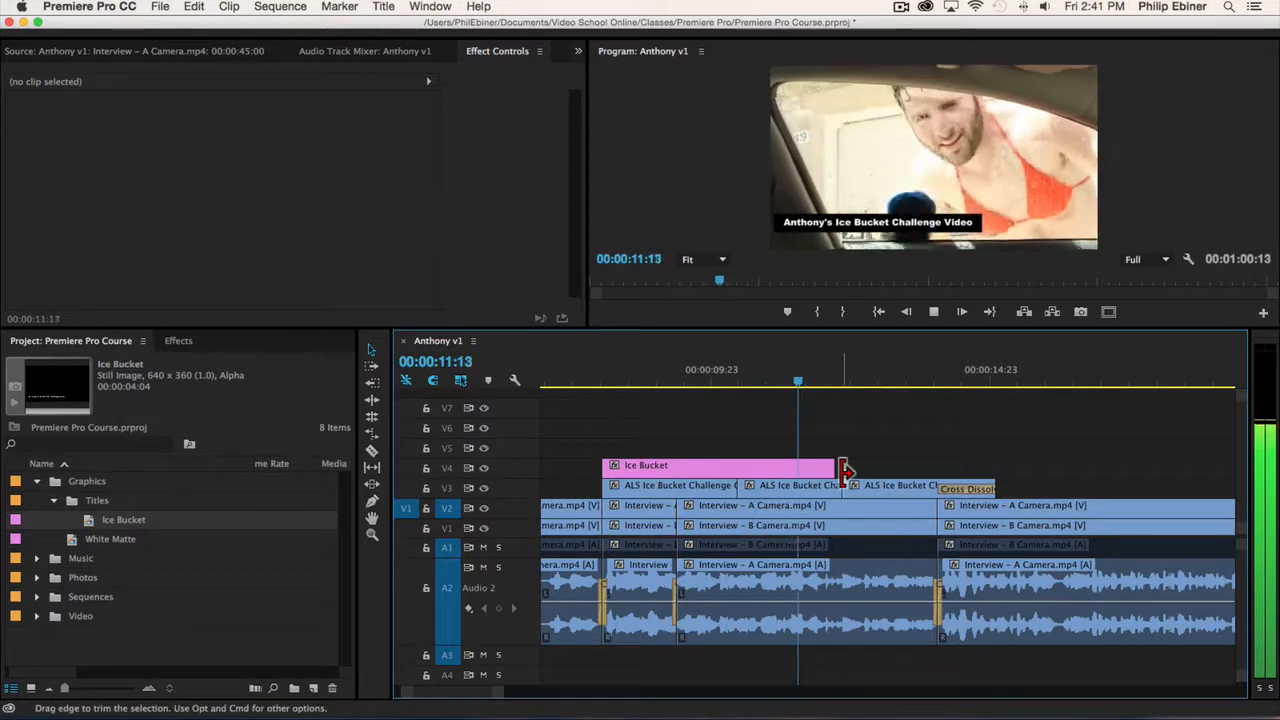
key("space")
left_click_drag(853, 467, 995, 467)
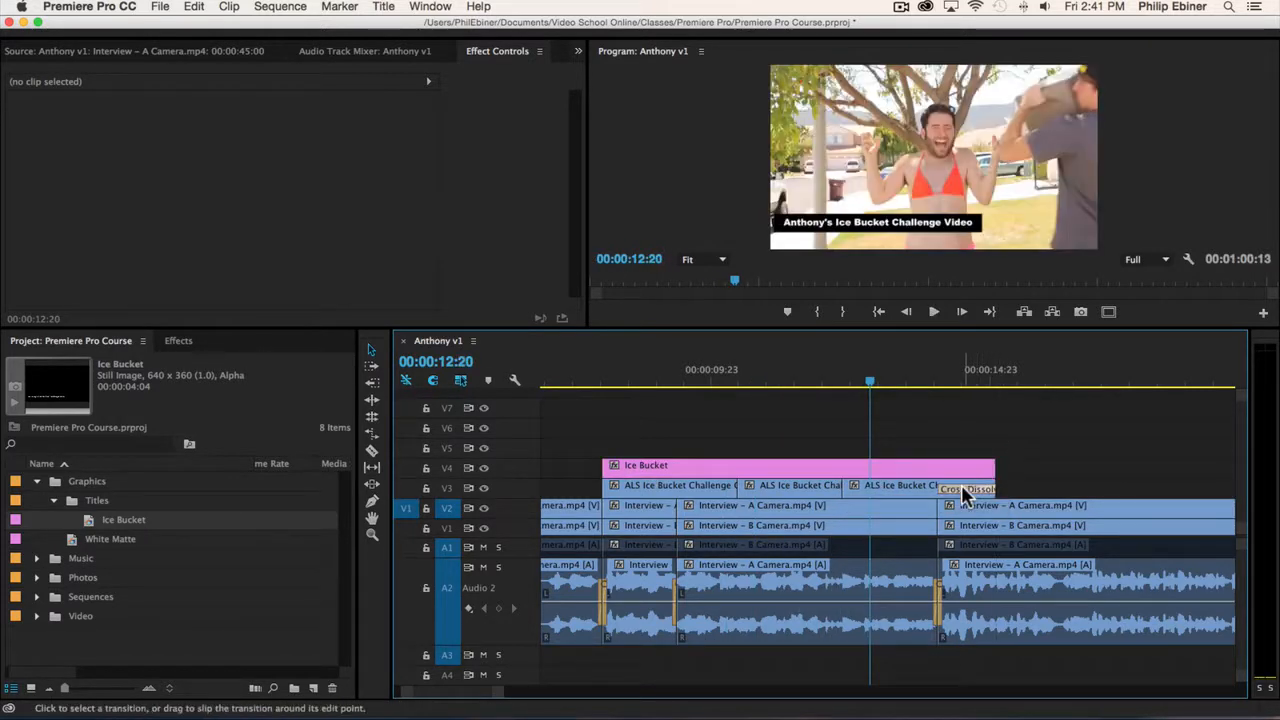
Copy the Cross Dissolve from the end of the last V3 ice bucket clip onto the end of the Ice Bucket title.
left_click(965, 489)
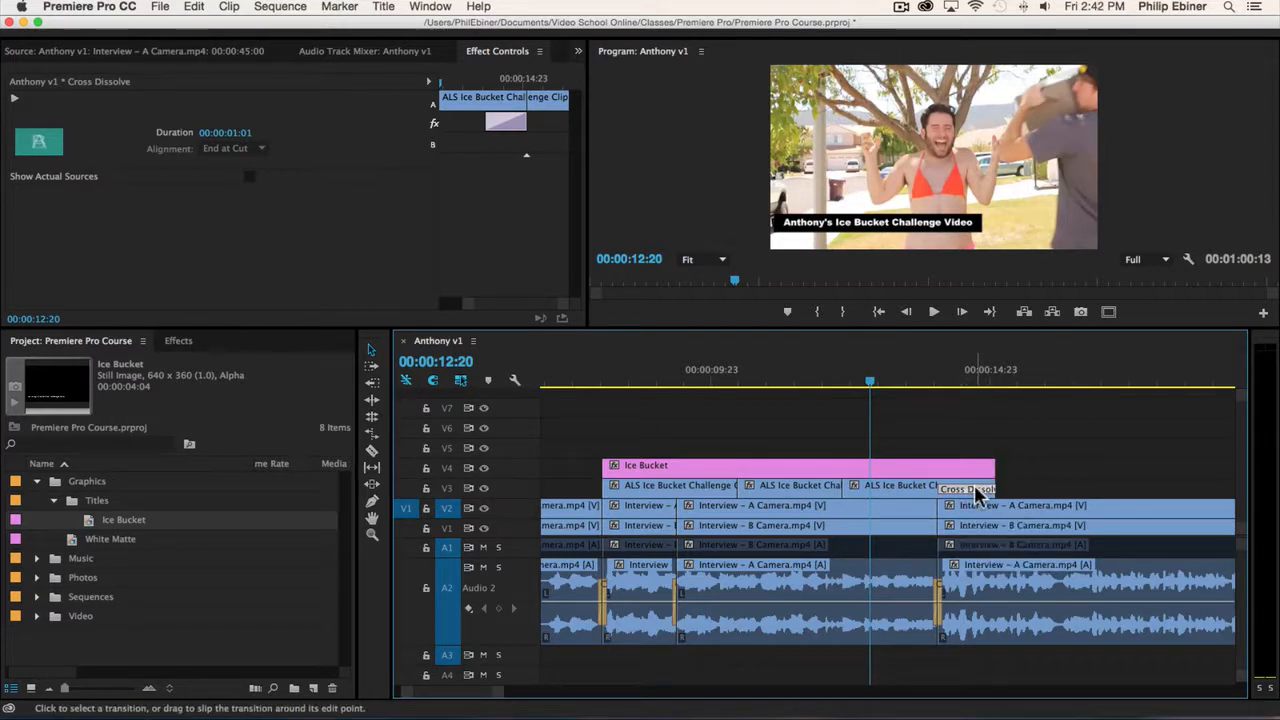
left_click(997, 468)
key("super+v")
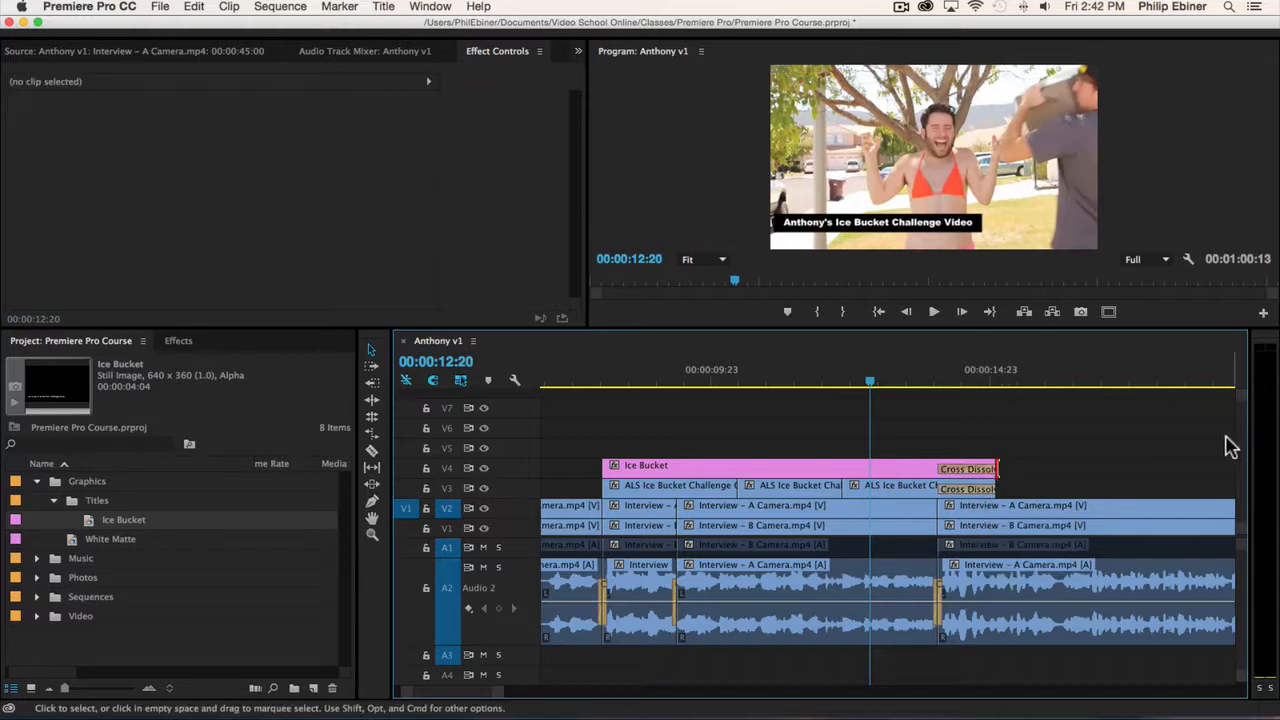
Play back the title's closing dissolve and scrub through the beginning of the titled section to review it.
key("space")
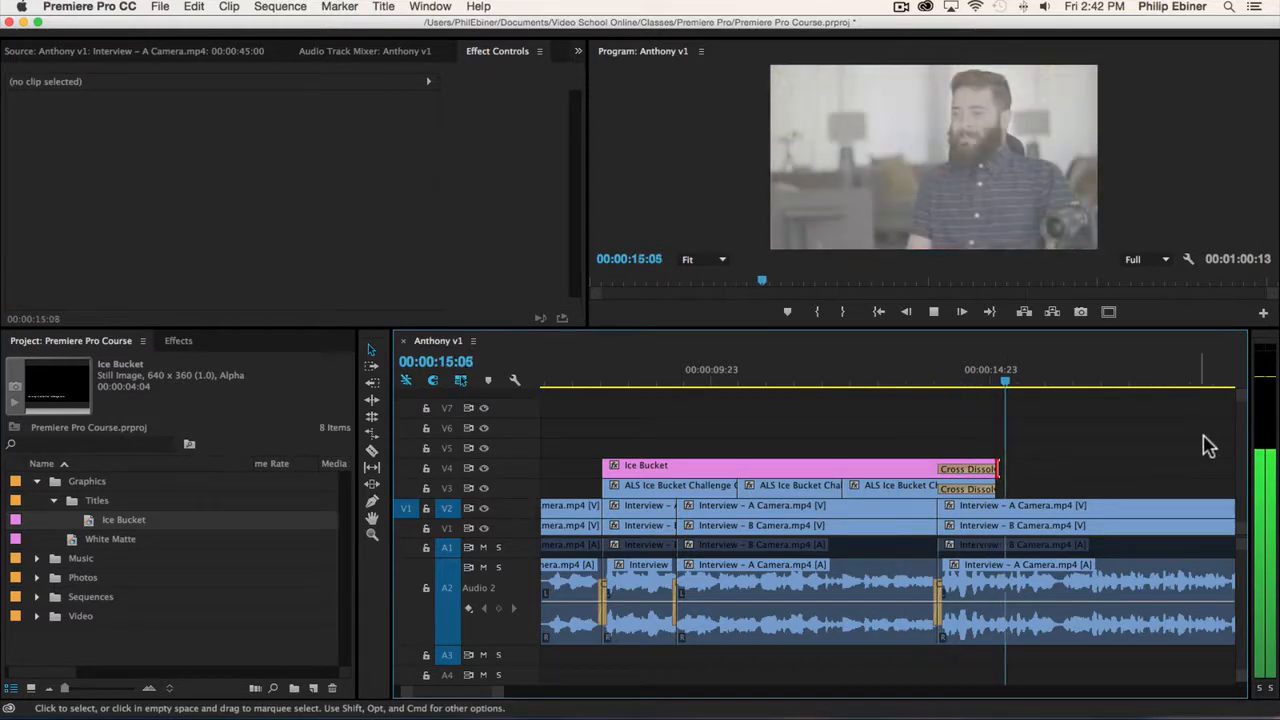
left_click_drag(620, 380, 703, 383)
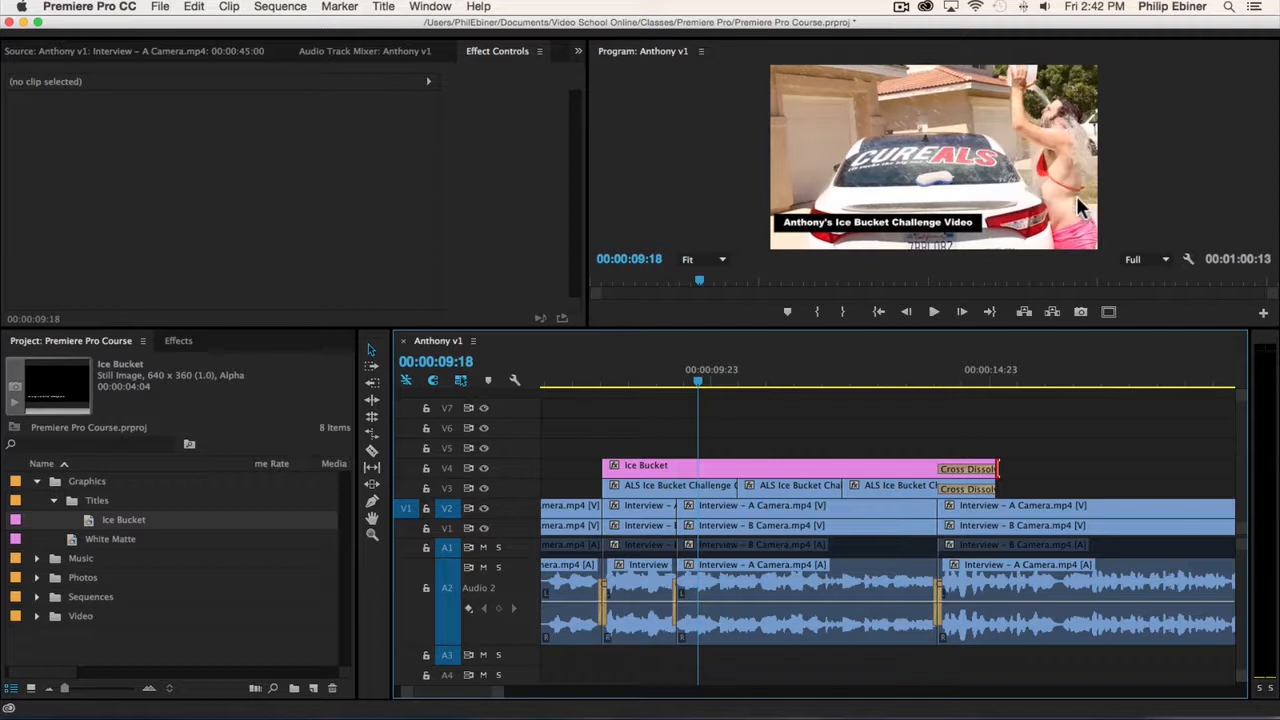
left_click(641, 383)
left_click_drag(635, 376, 622, 378)
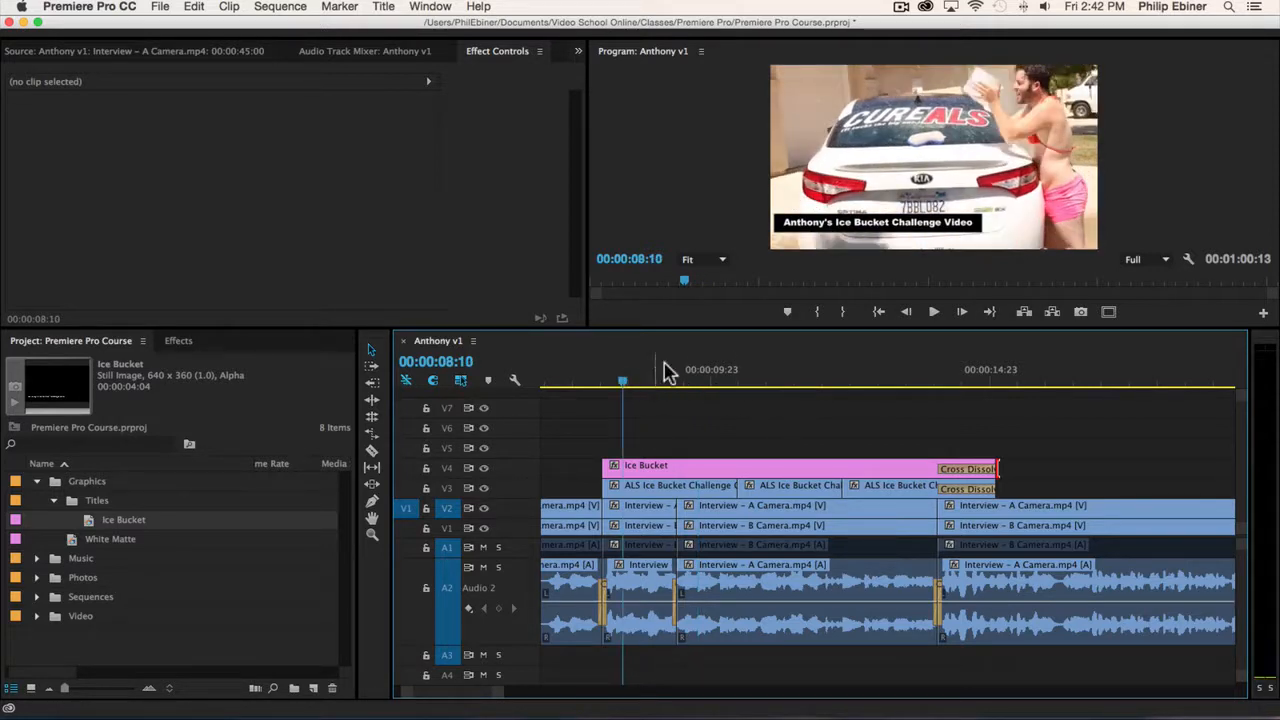
Open the Ice Bucket title for editing from its timeline clip and again from the Titles bin, closing it each time without edits.
key("minus")
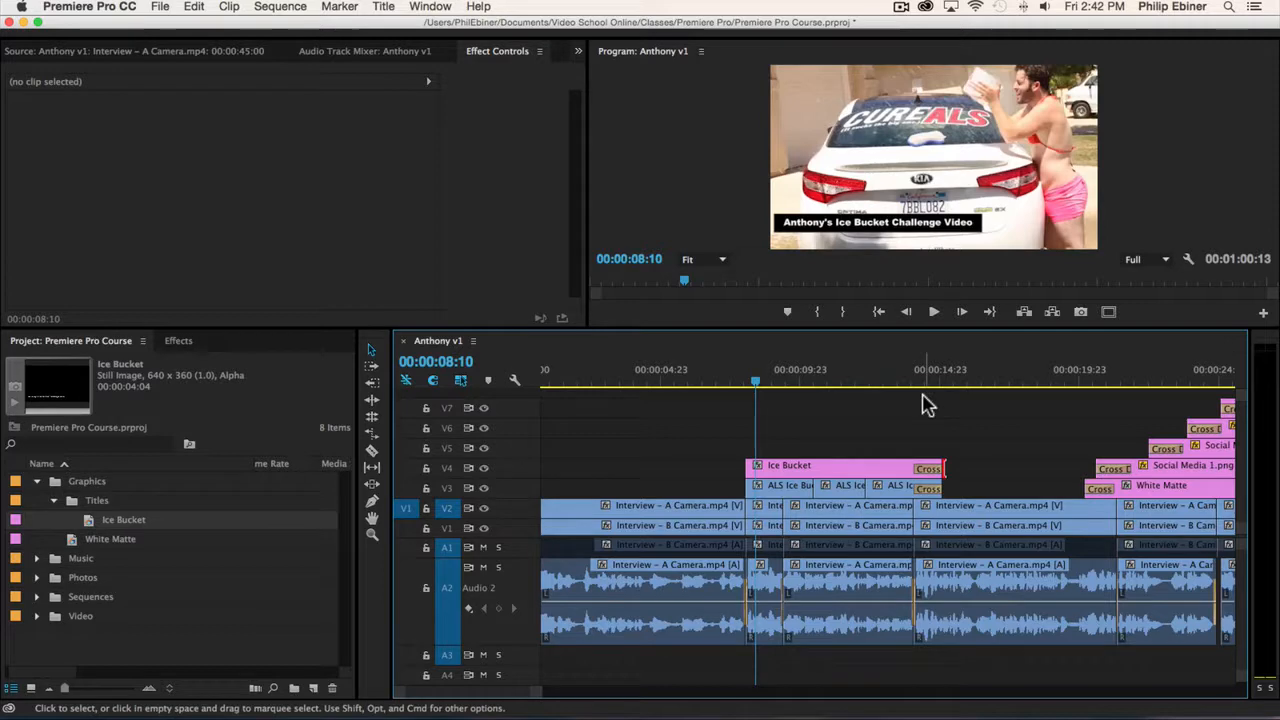
left_click(893, 465)
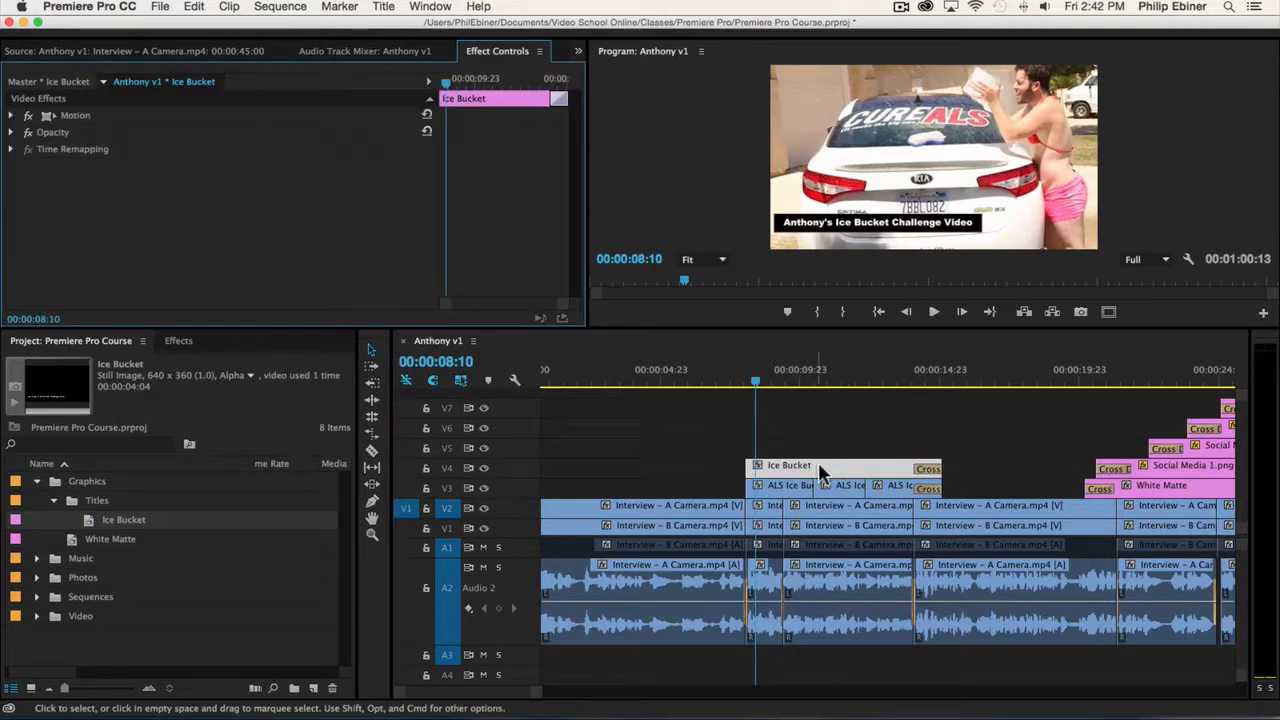
double_click(850, 466)
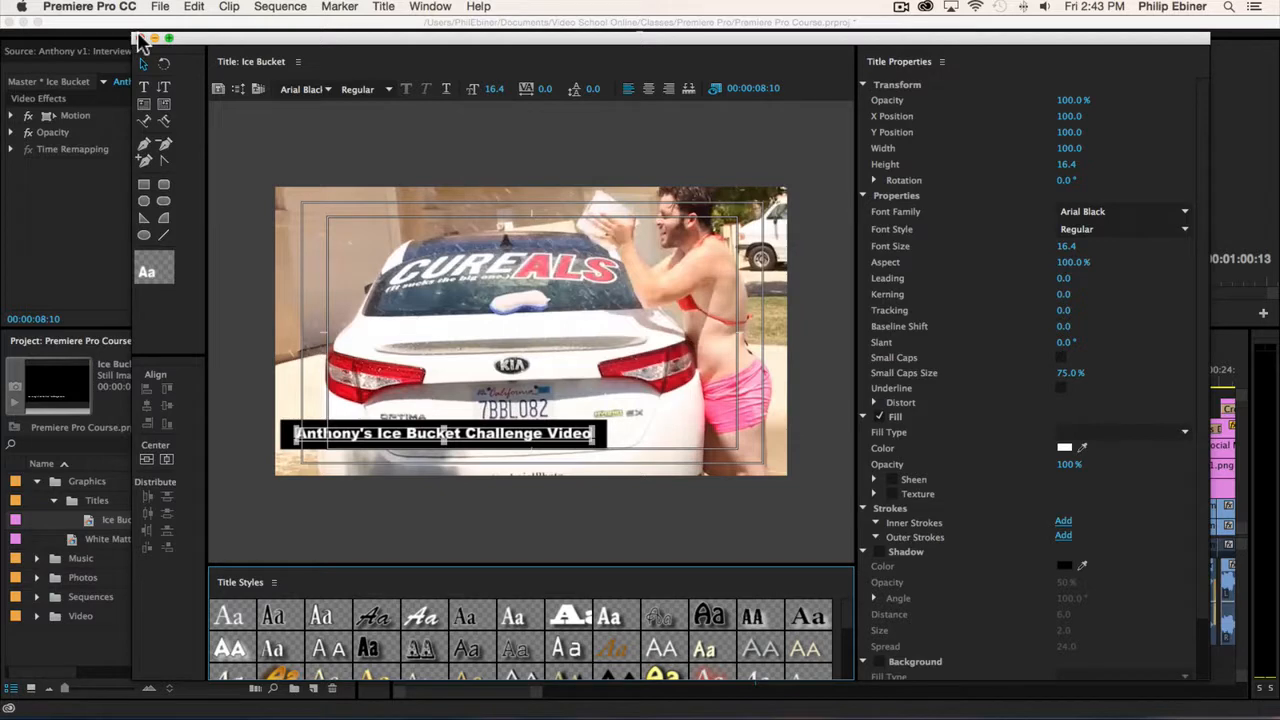
left_click(138, 38)
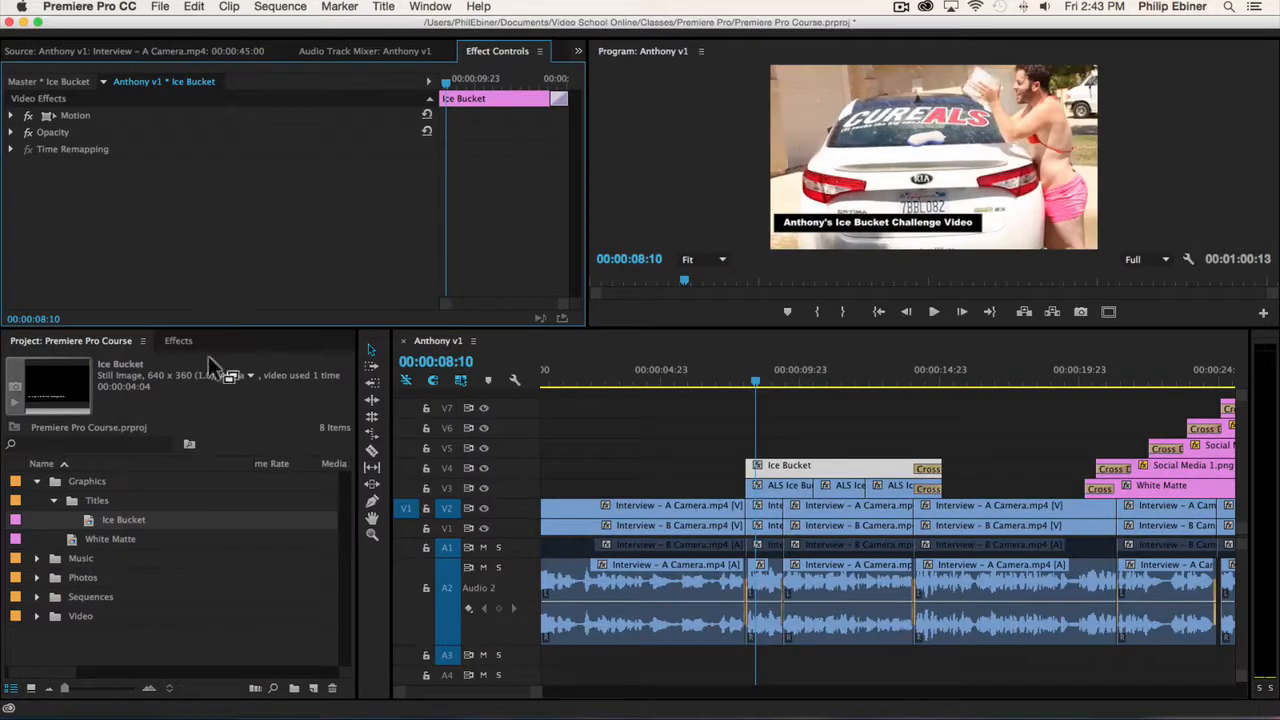
double_click(100, 522)
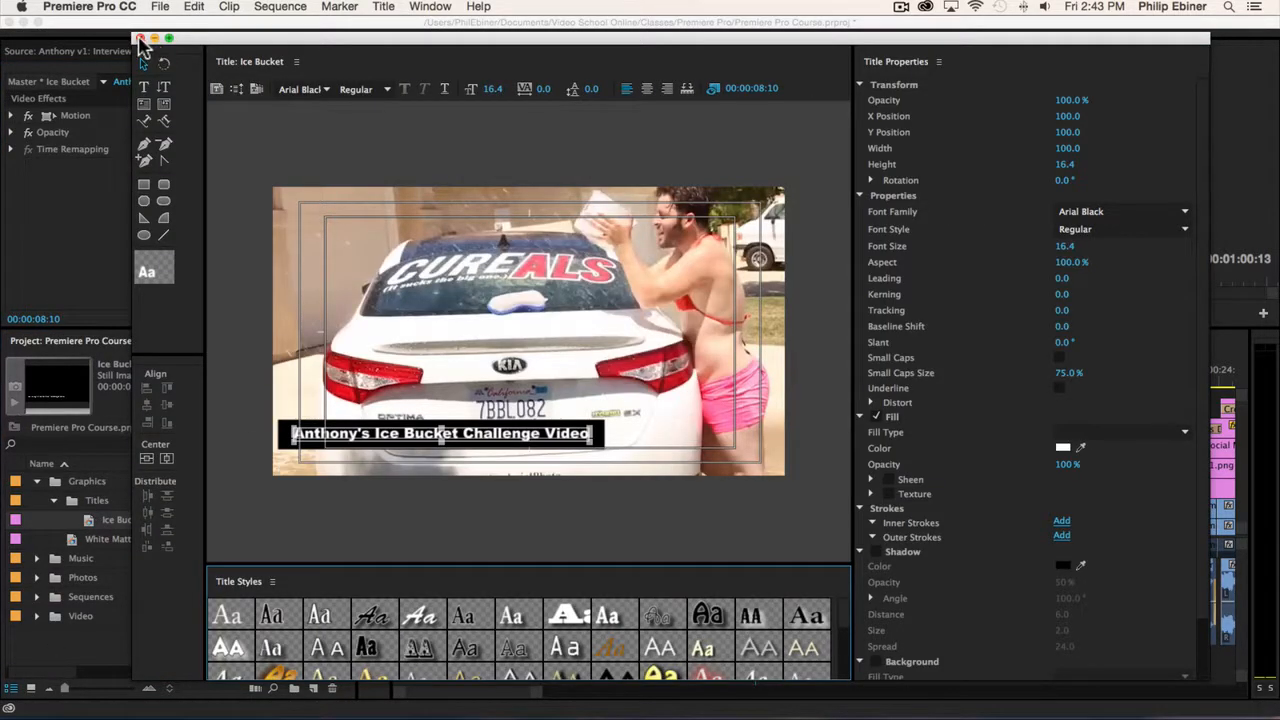
left_click(139, 38)
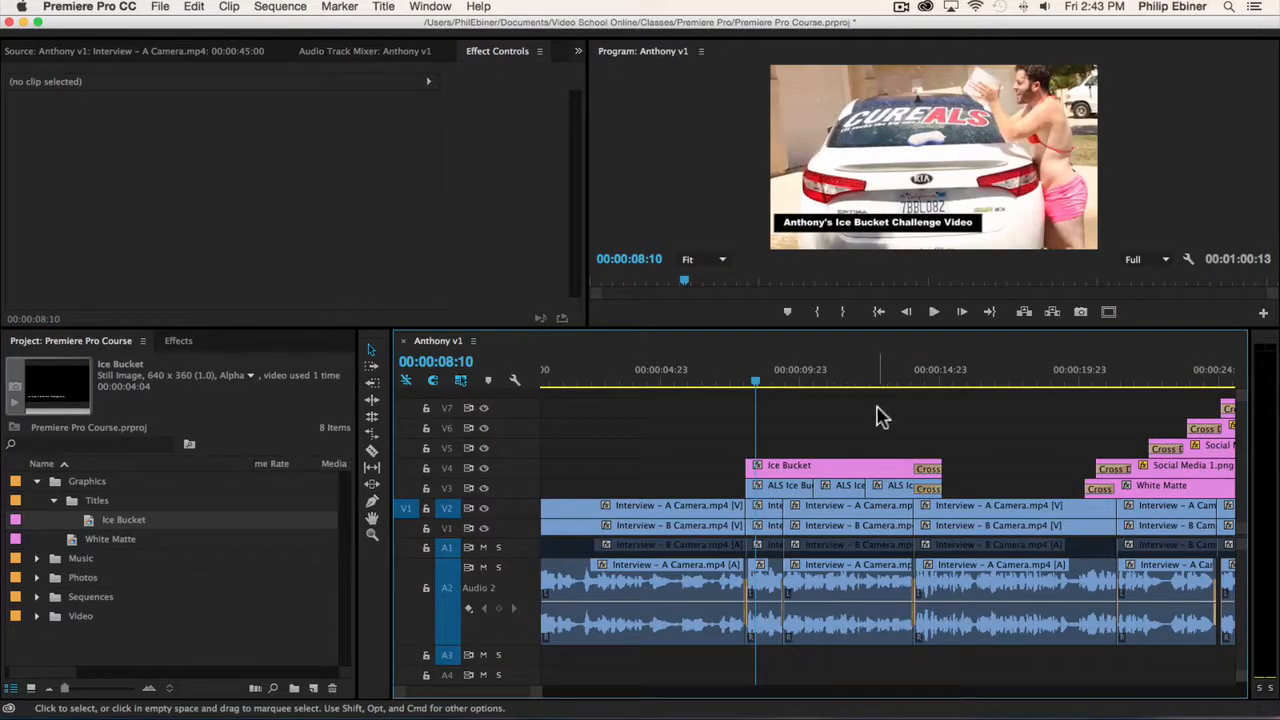
Fit the whole Anthony v1 sequence in view and save the project.
key("minus")
key("minus")
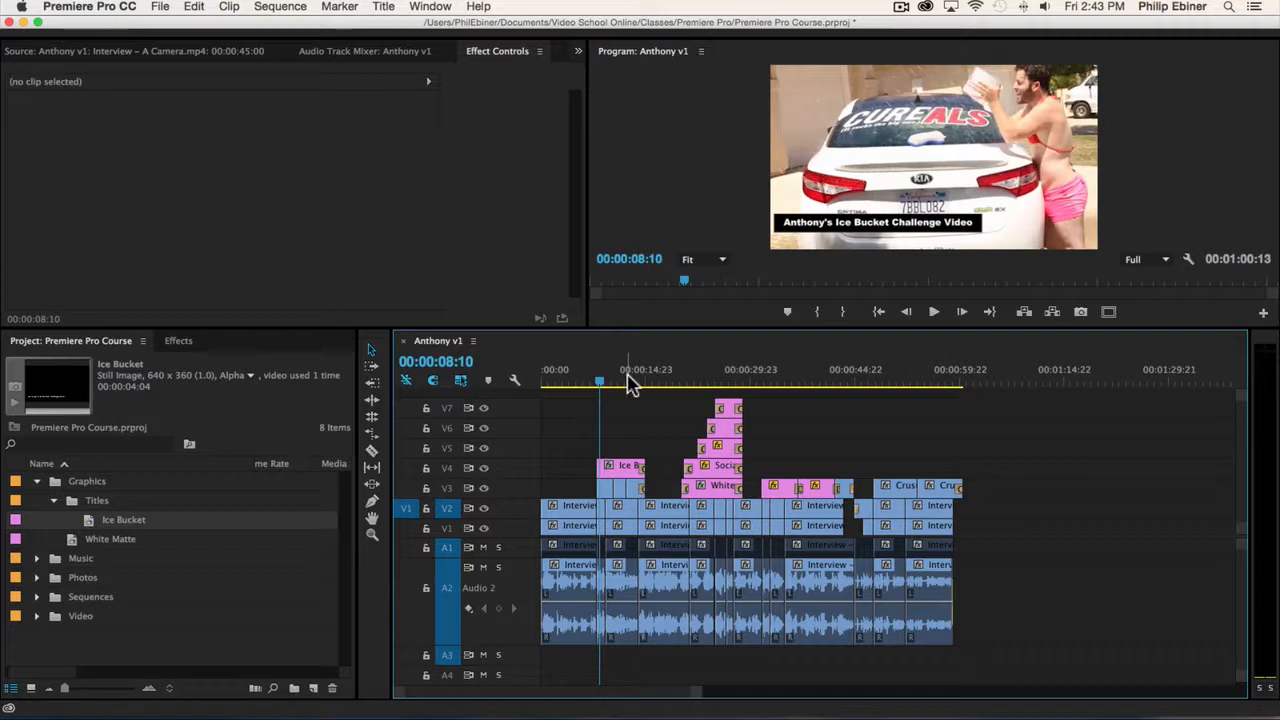
key("super+s")
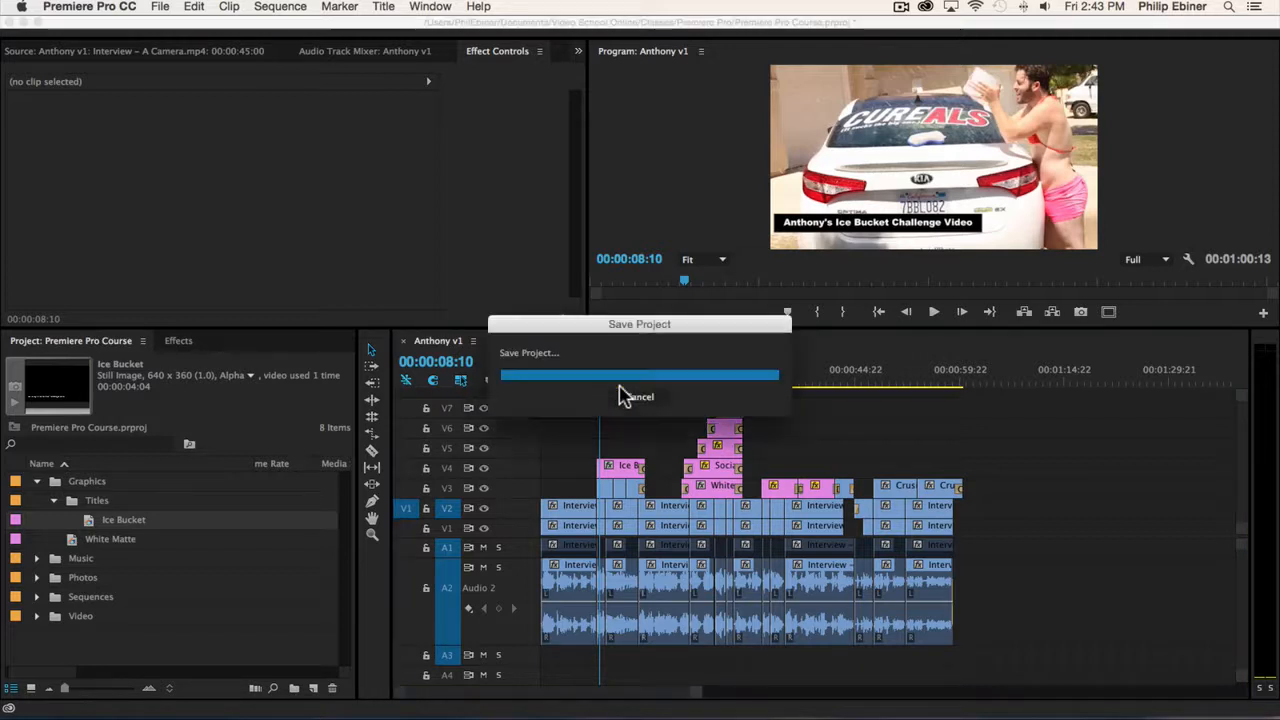